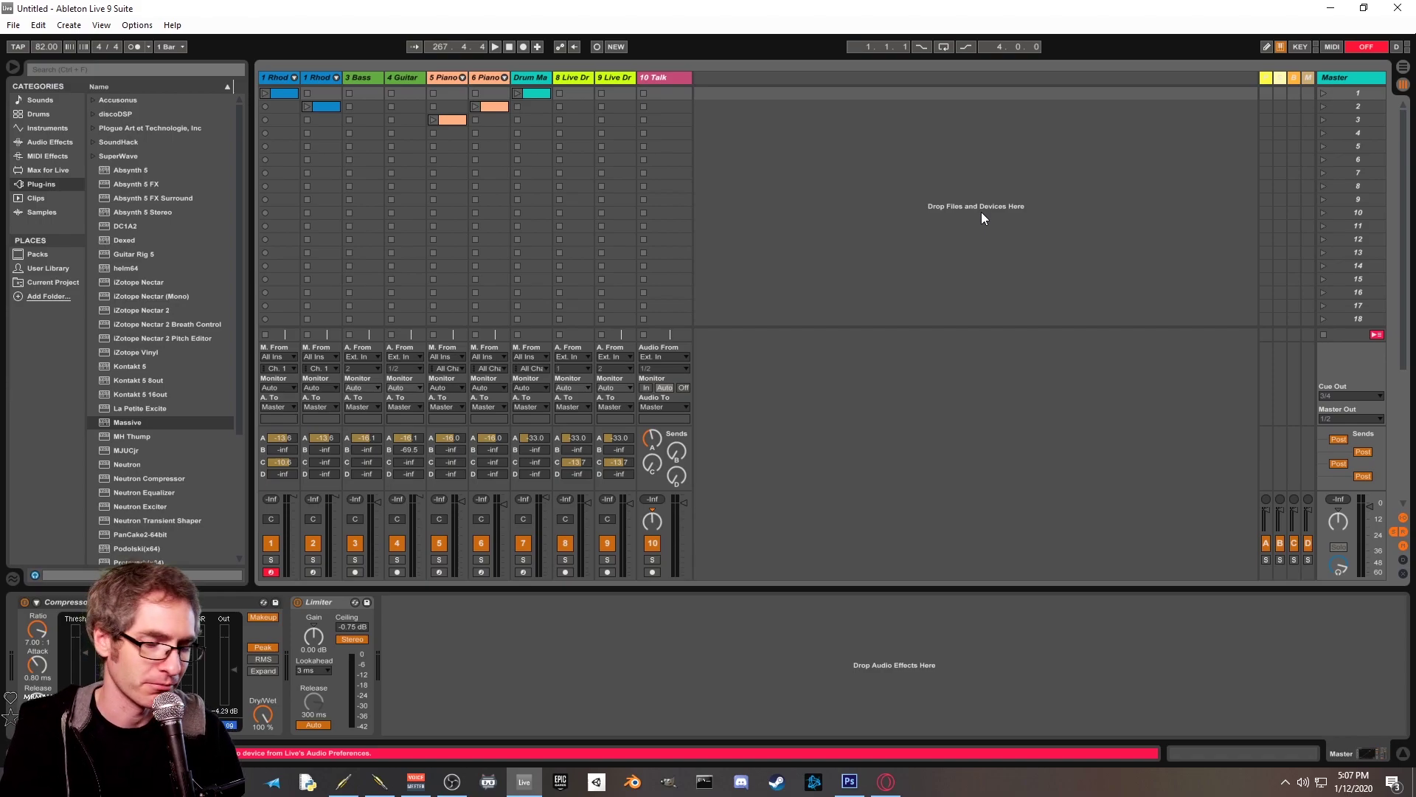
# Step: Check Live's ASIO Audio Device list for JackRouter, leaving it at No Device
pyautogui.hotkey('ctrl', ',')
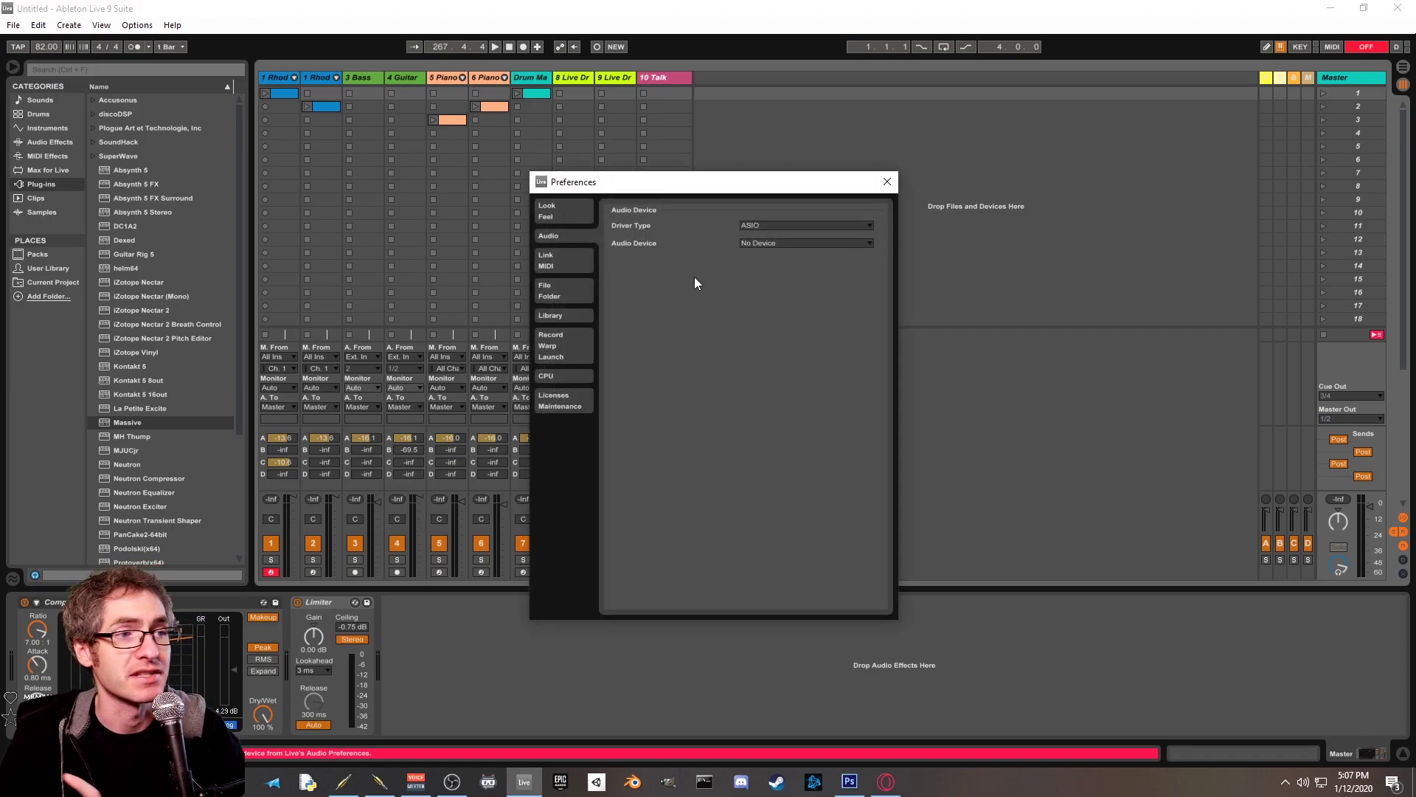
pyautogui.click(790, 243)
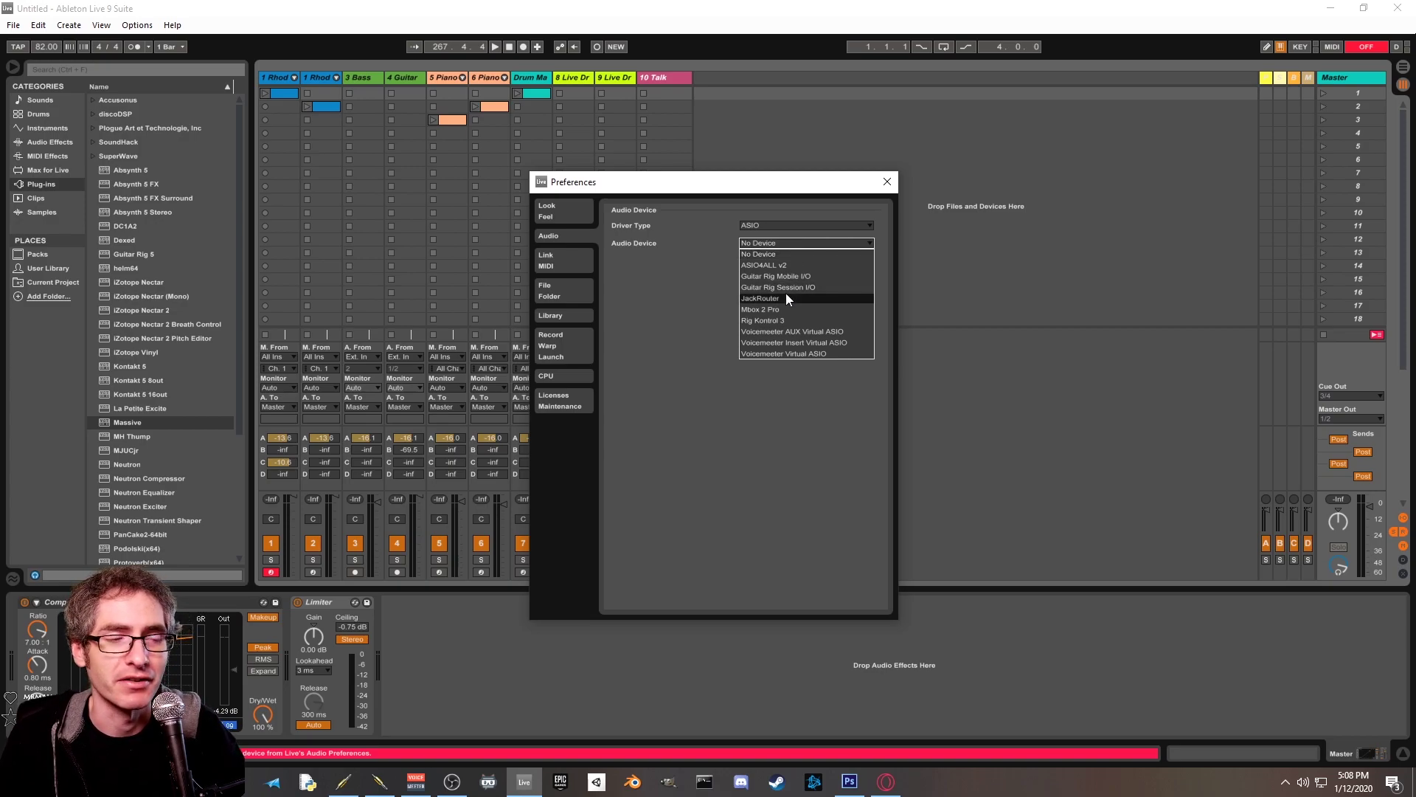
pyautogui.click(856, 245)
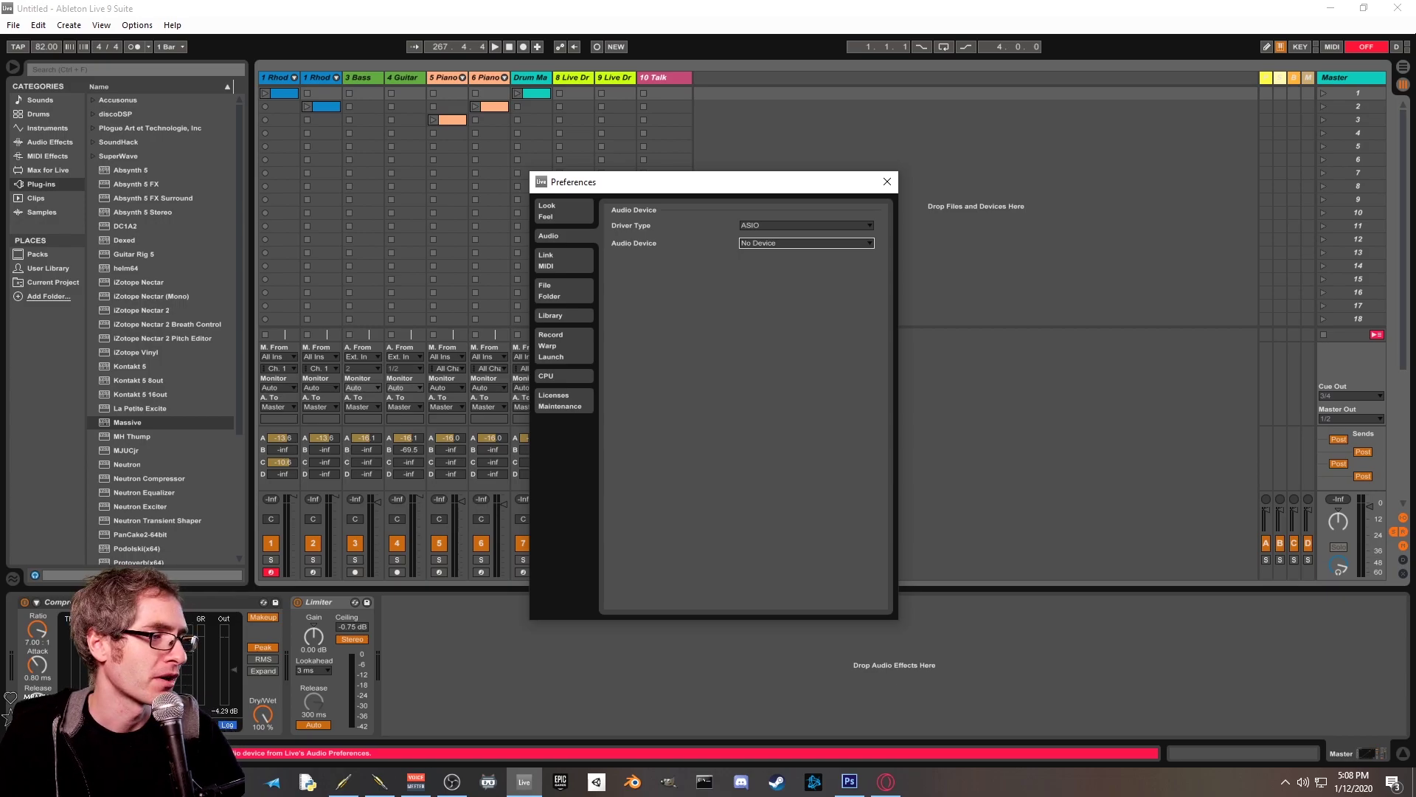
# Step: Search the Start menu for cmd and launch Command Prompt as administrator
pyautogui.press('super')
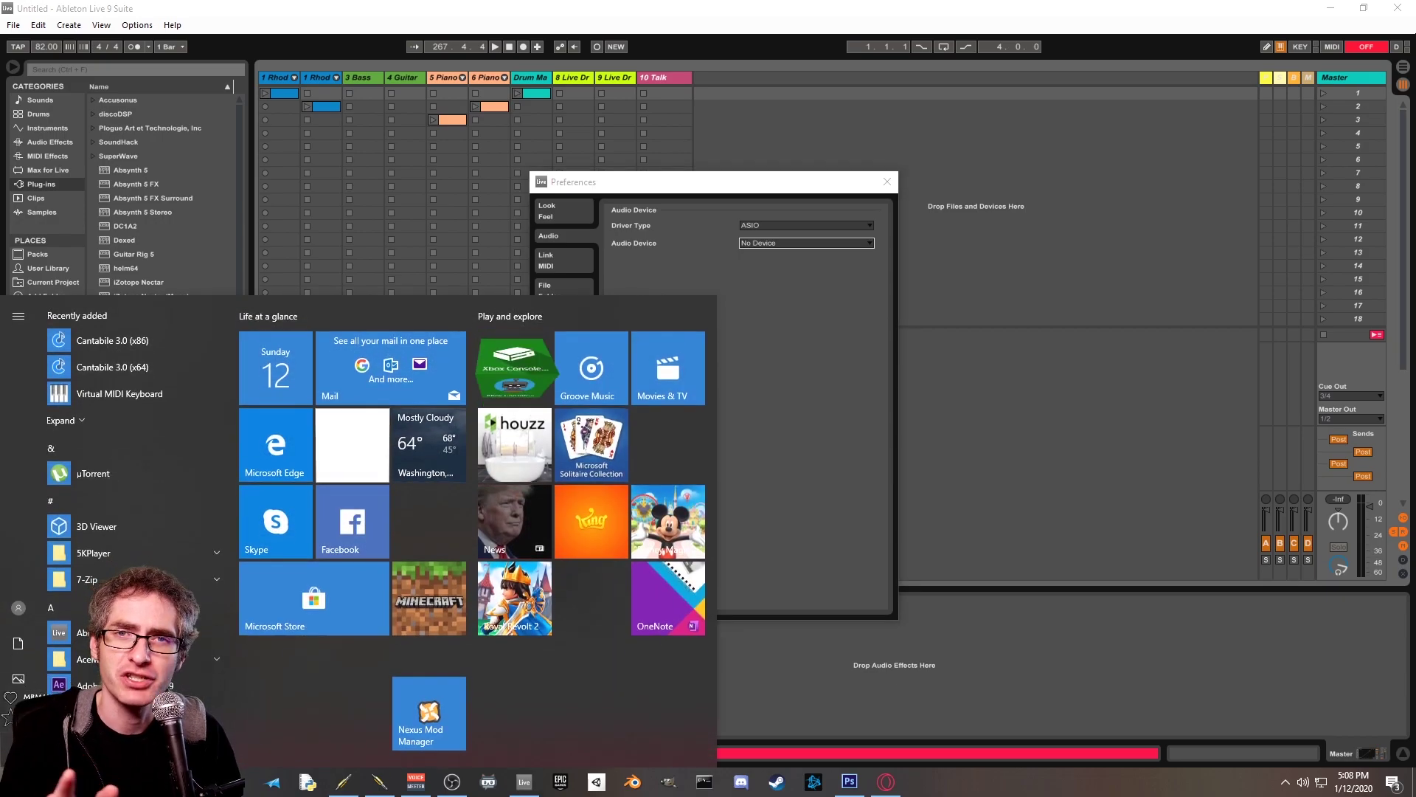
pyautogui.write('cmd')
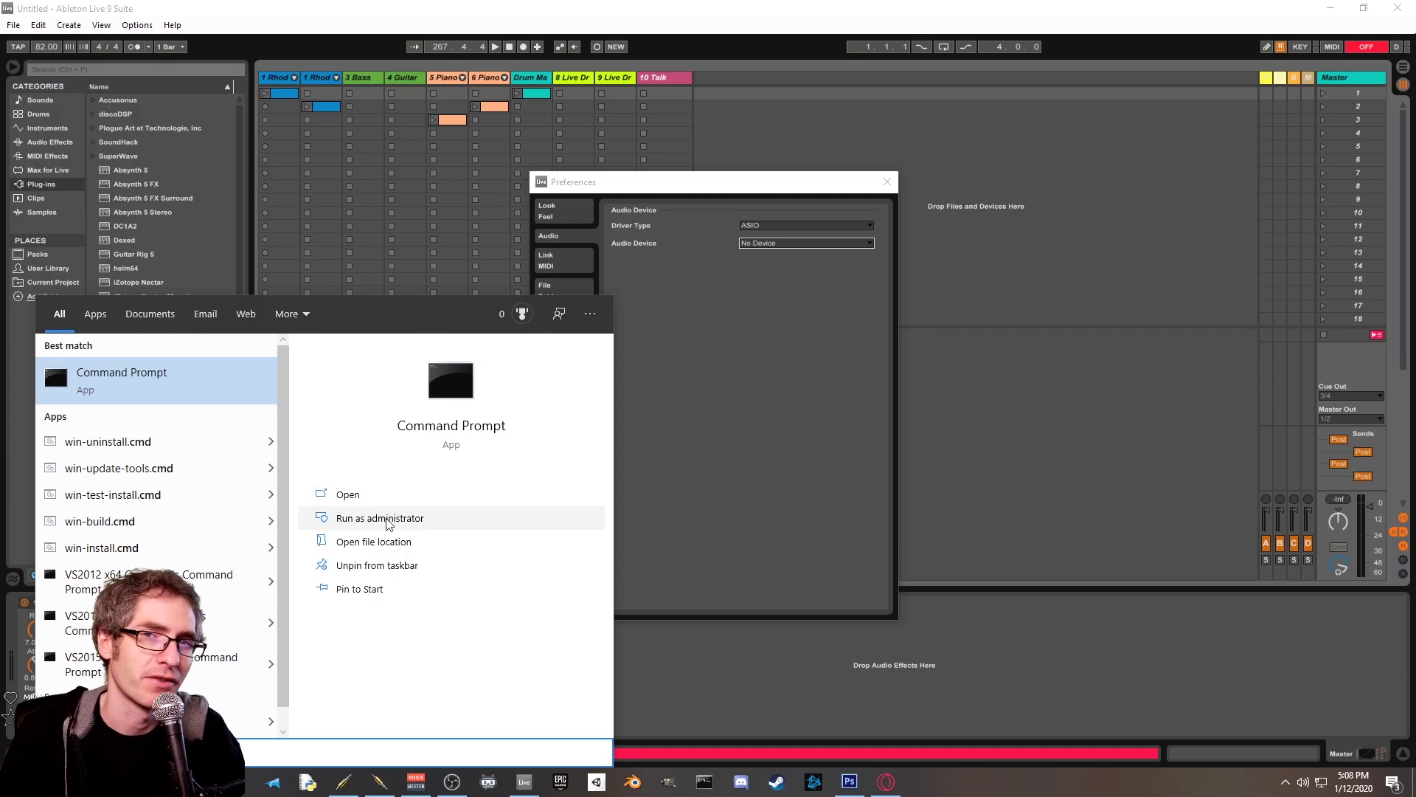
pyautogui.rightClick(177, 386)
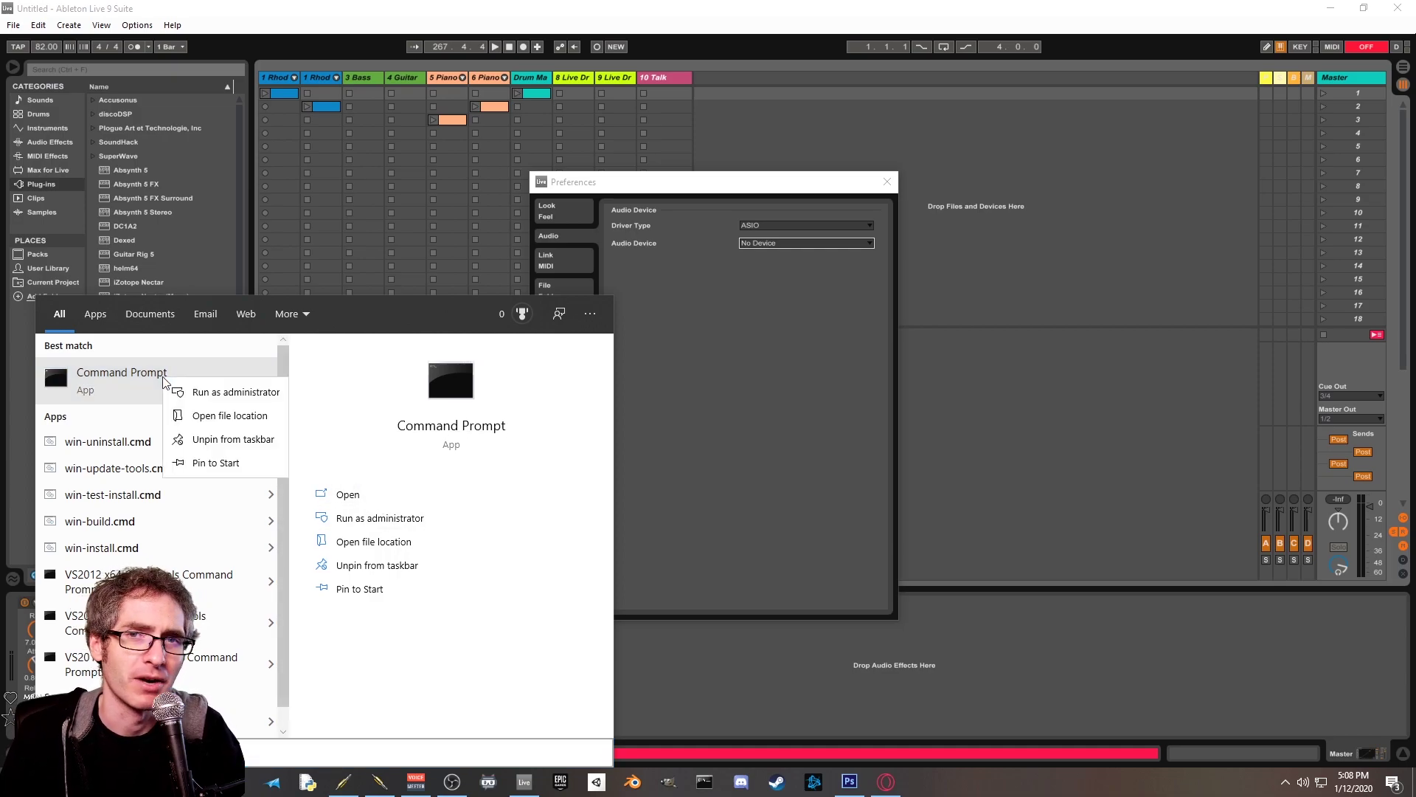
pyautogui.click(226, 392)
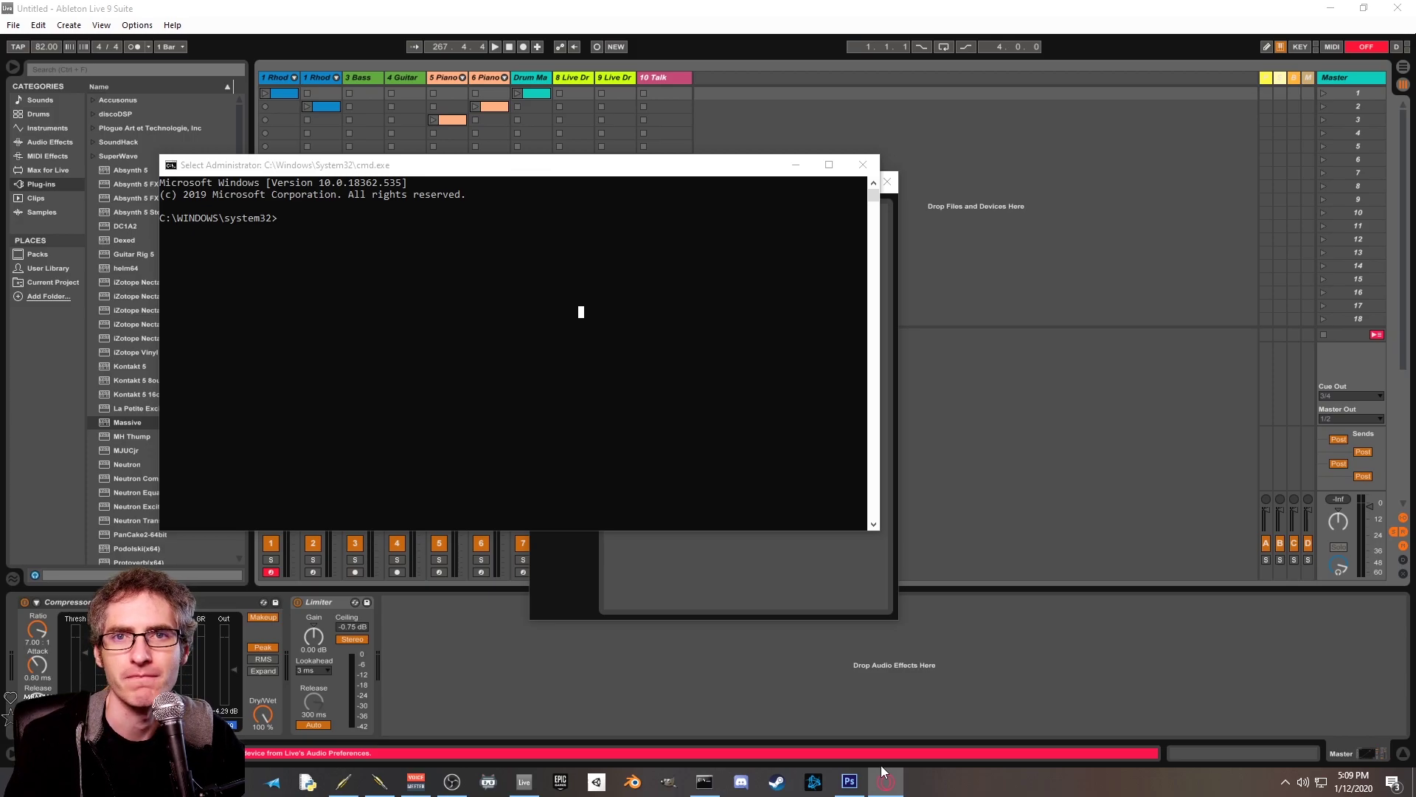
# Step: Register "C:\Program Files (x86)\Jack\64bits\JackRouter.dll" with regsvr32 and dismiss the success message
pyautogui.click(404, 335)
pyautogui.write('reg')
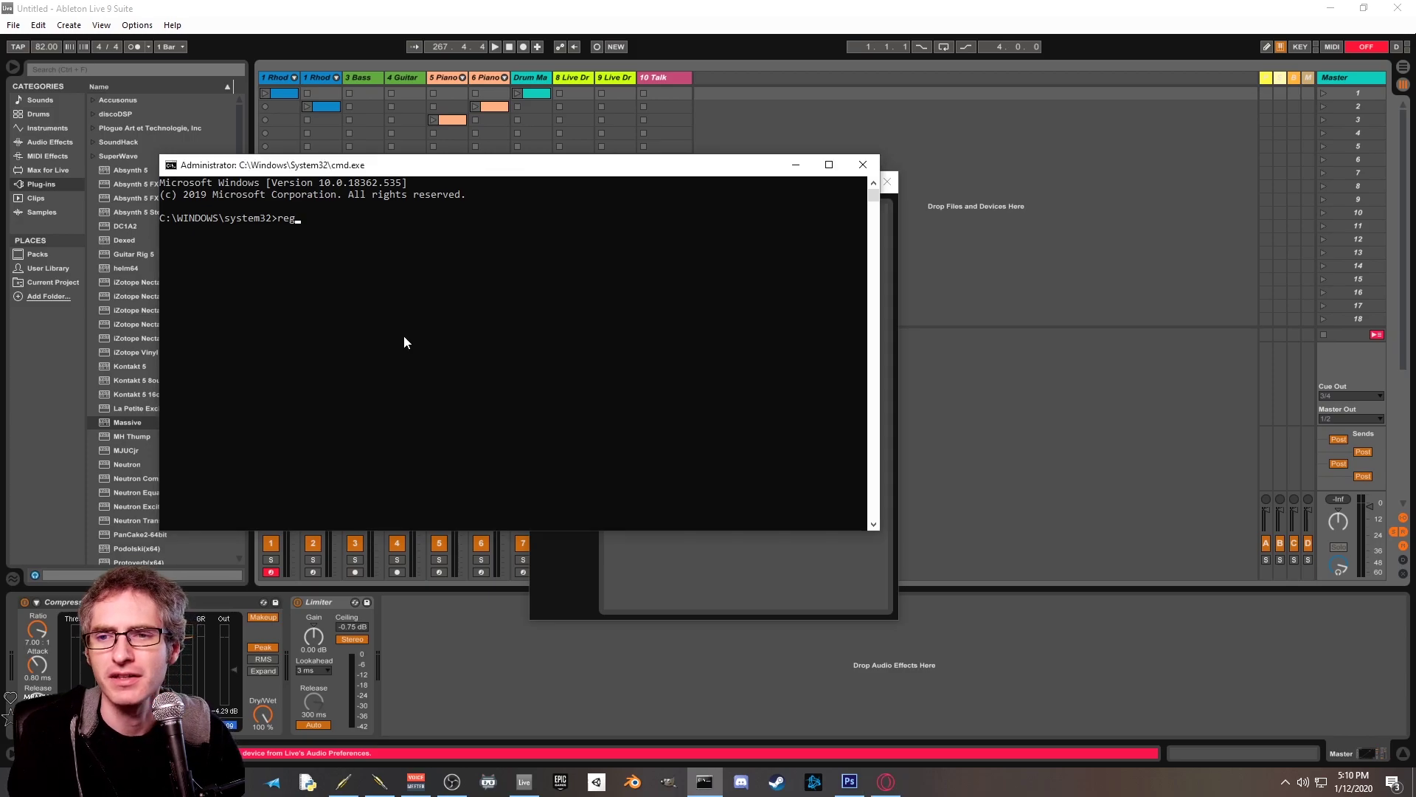
pyautogui.write('svr32')
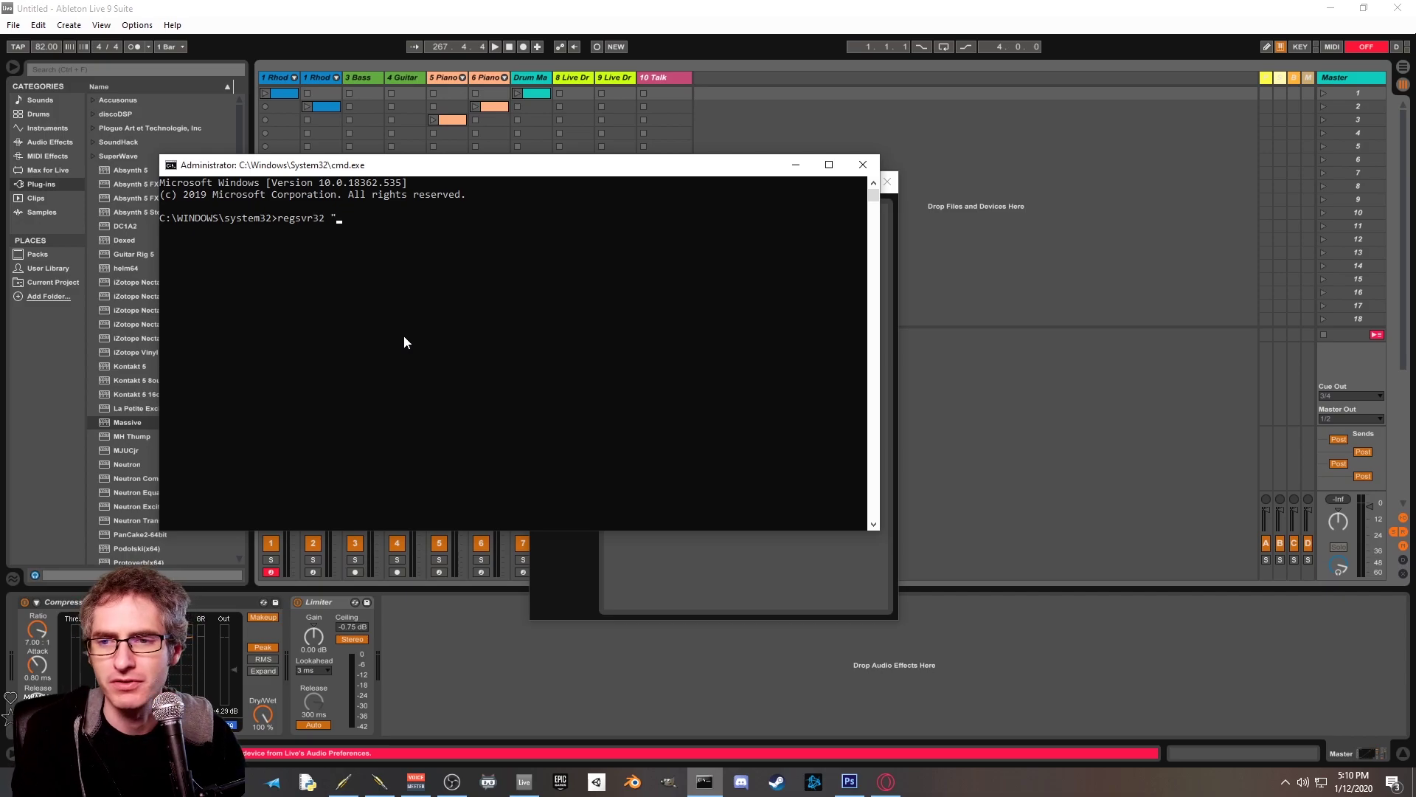
pyautogui.write(' "C:')
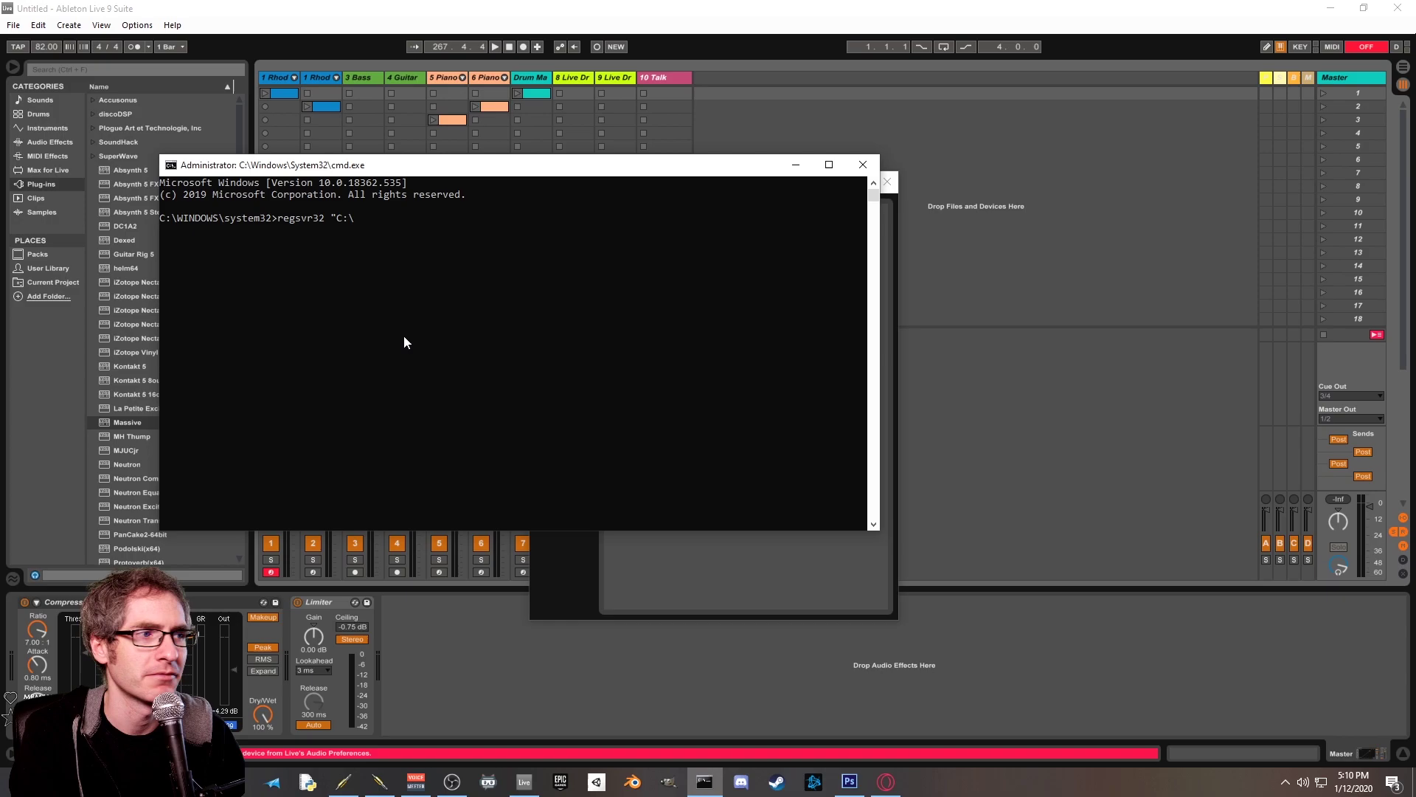
pyautogui.write('\\Prog')
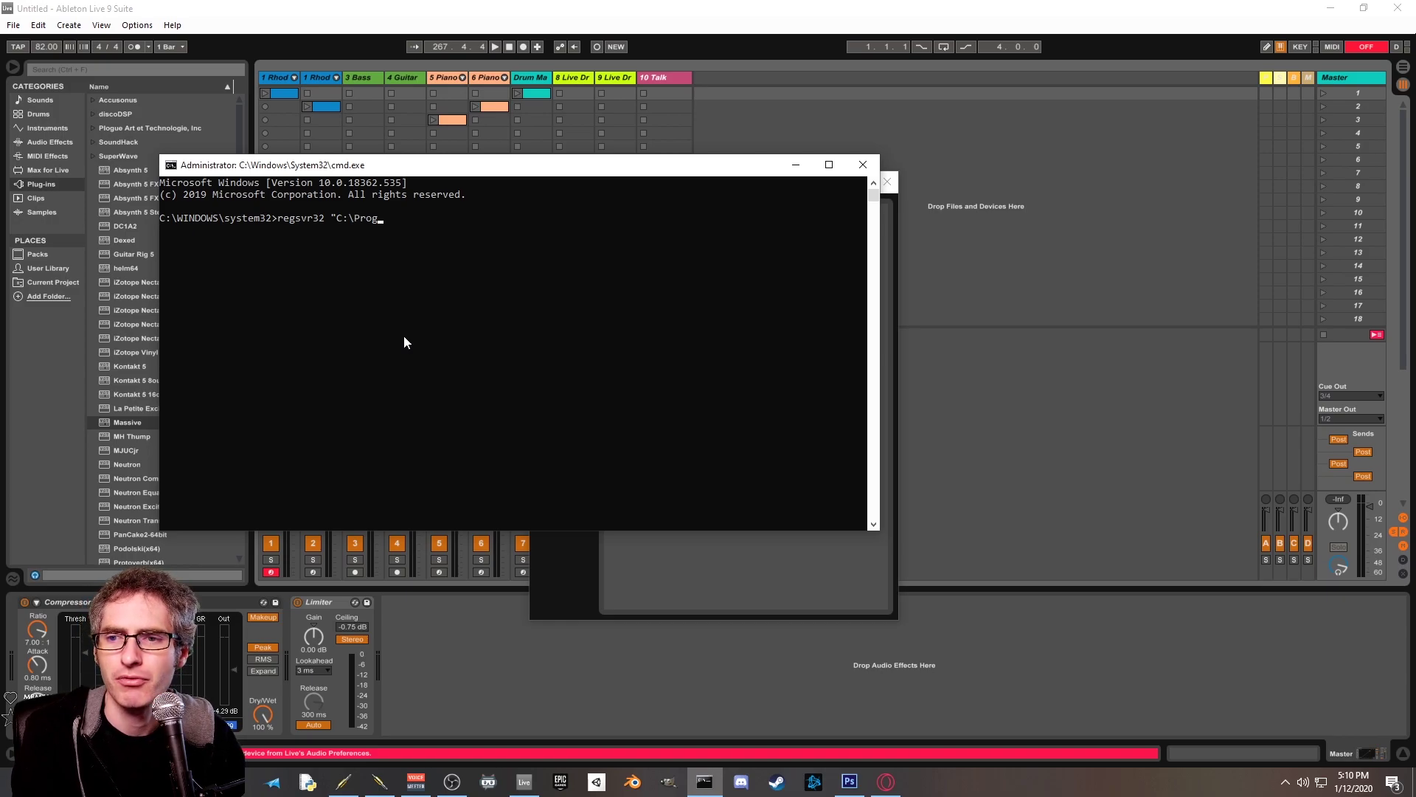
pyautogui.write('ram Files (x')
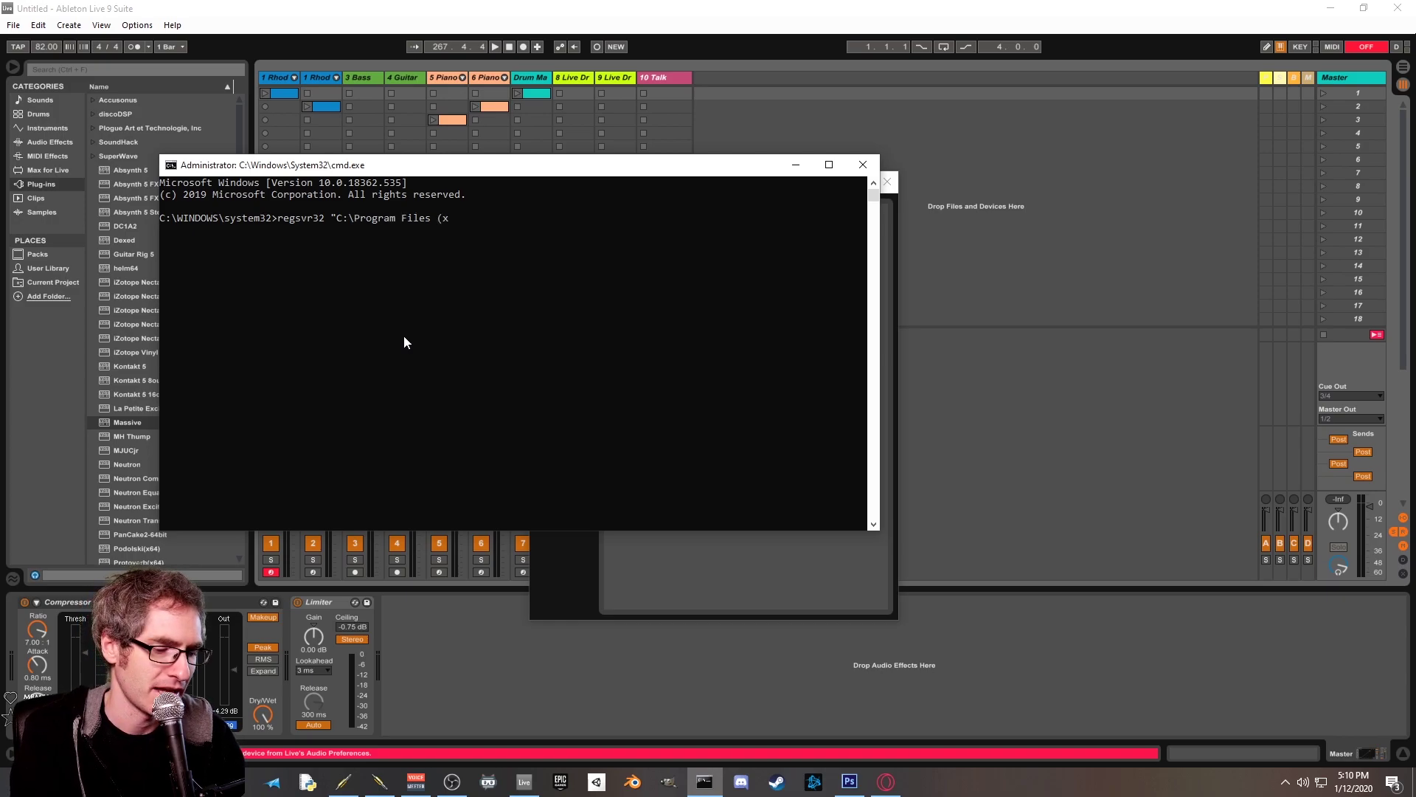
pyautogui.write('86)')
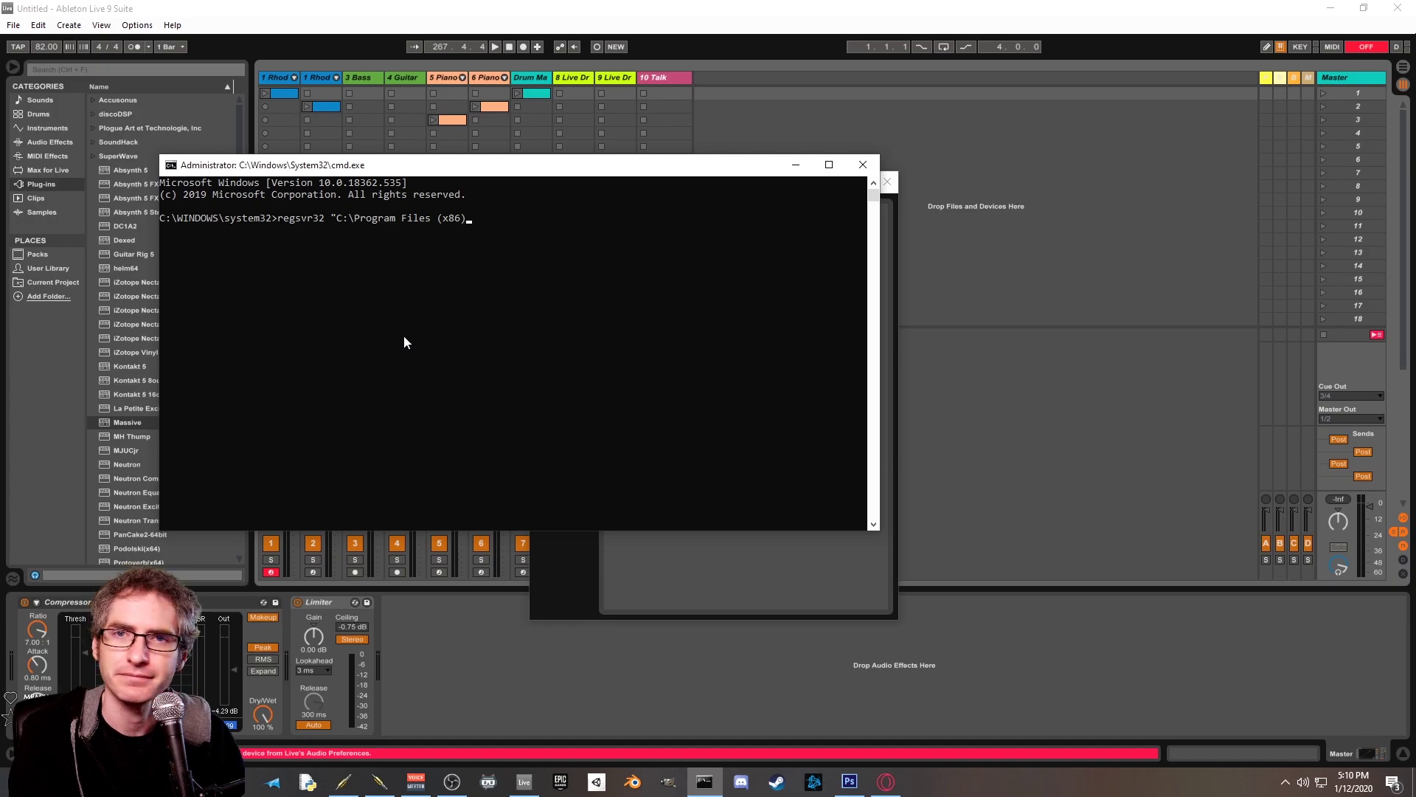
pyautogui.write('\\J')
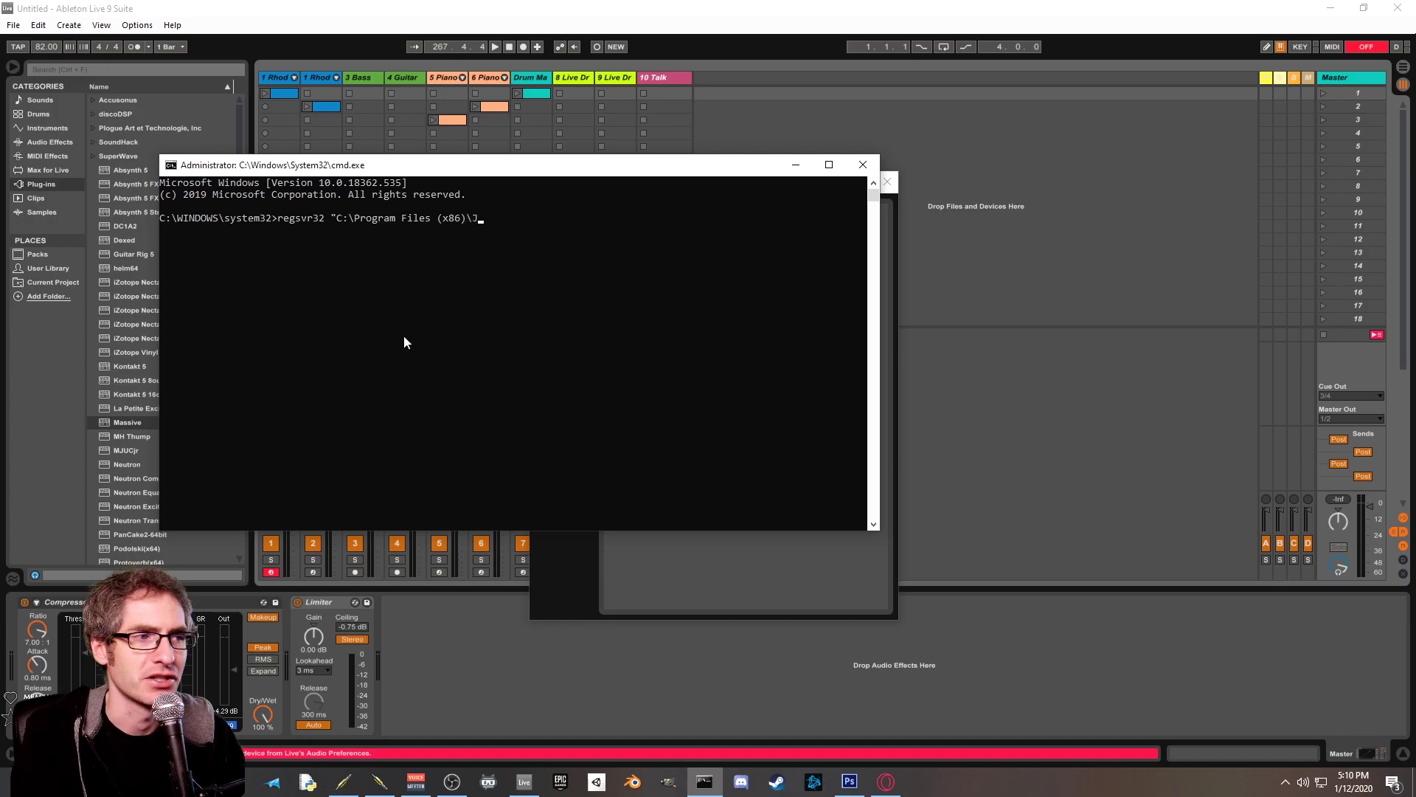
pyautogui.write('ack\\64')
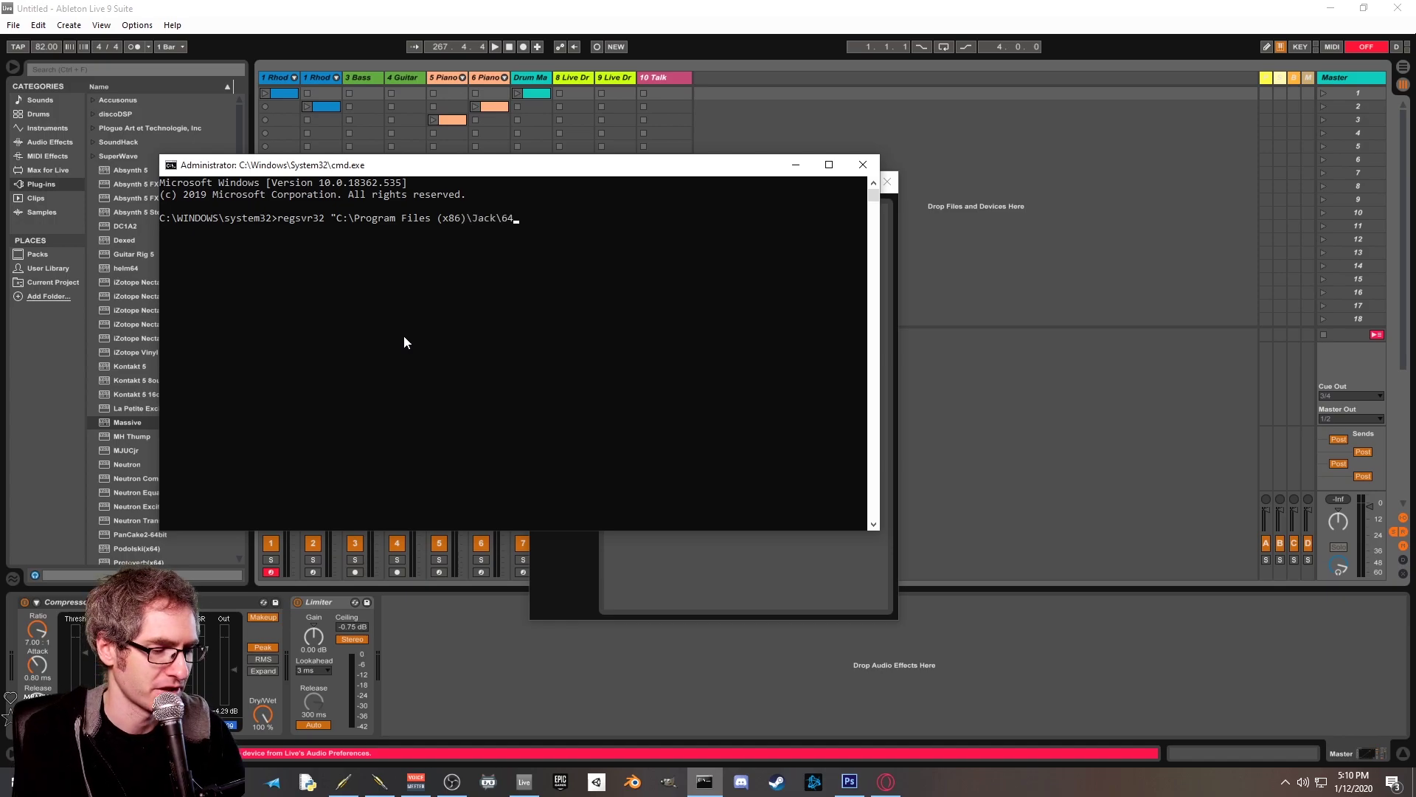
pyautogui.write('bits\\')
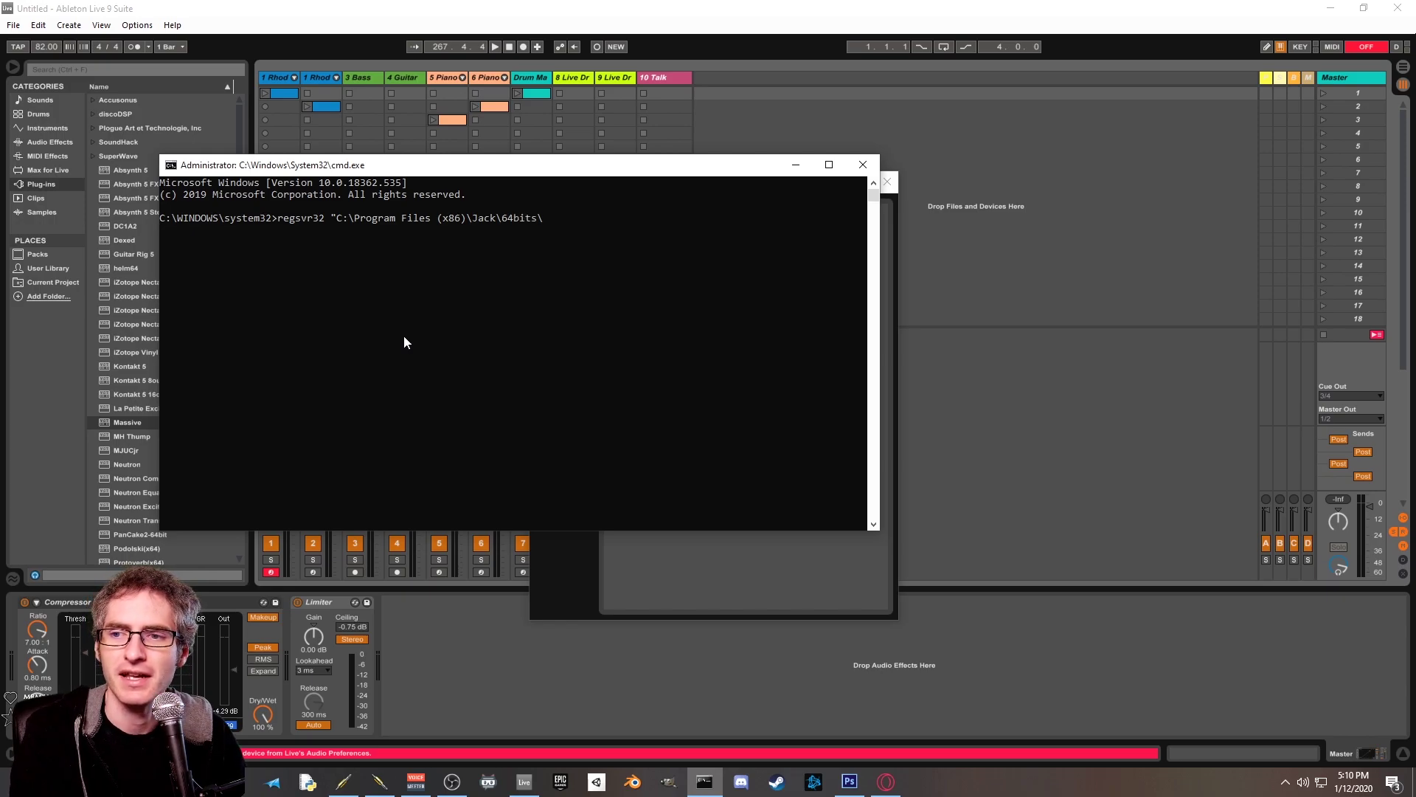
pyautogui.write('JackRouter.')
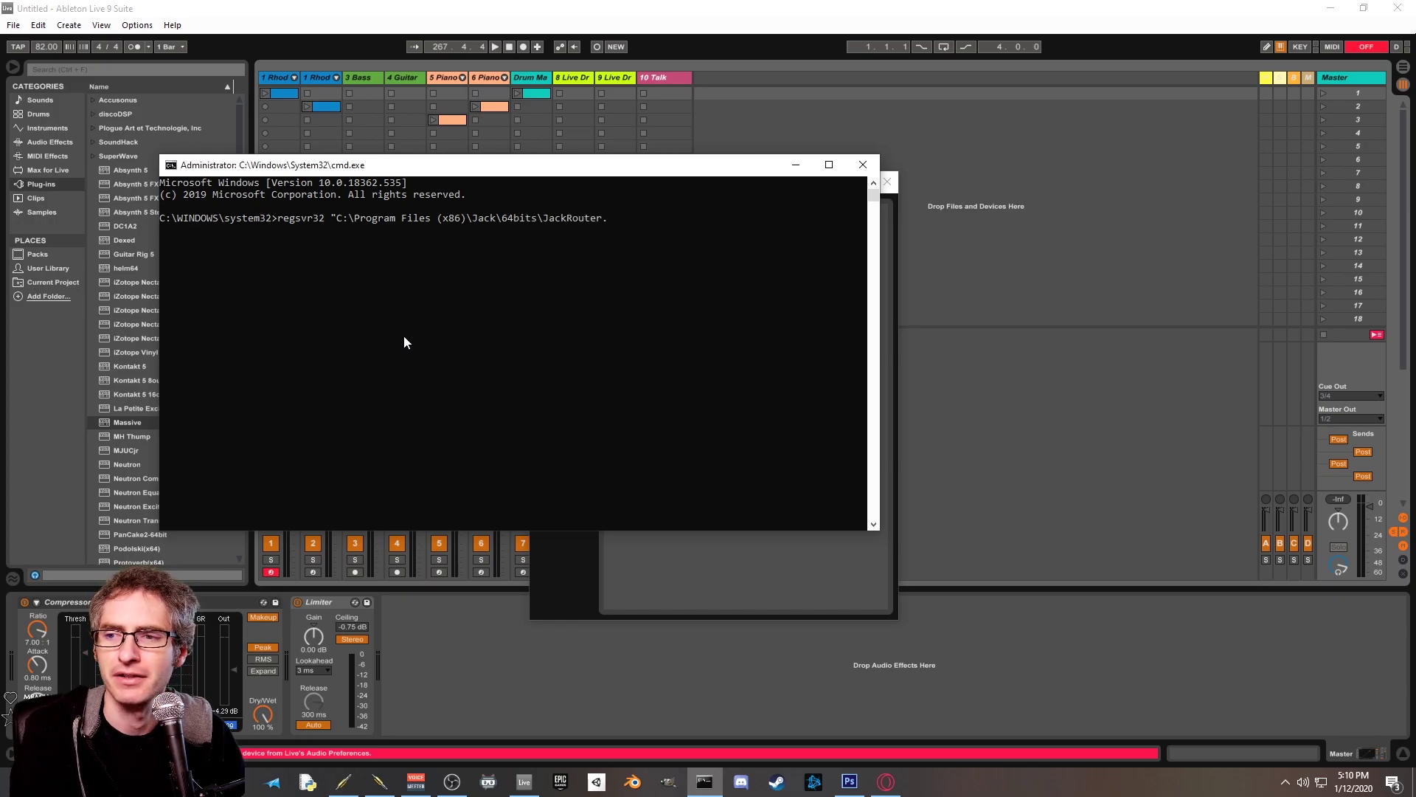
pyautogui.write('dll')
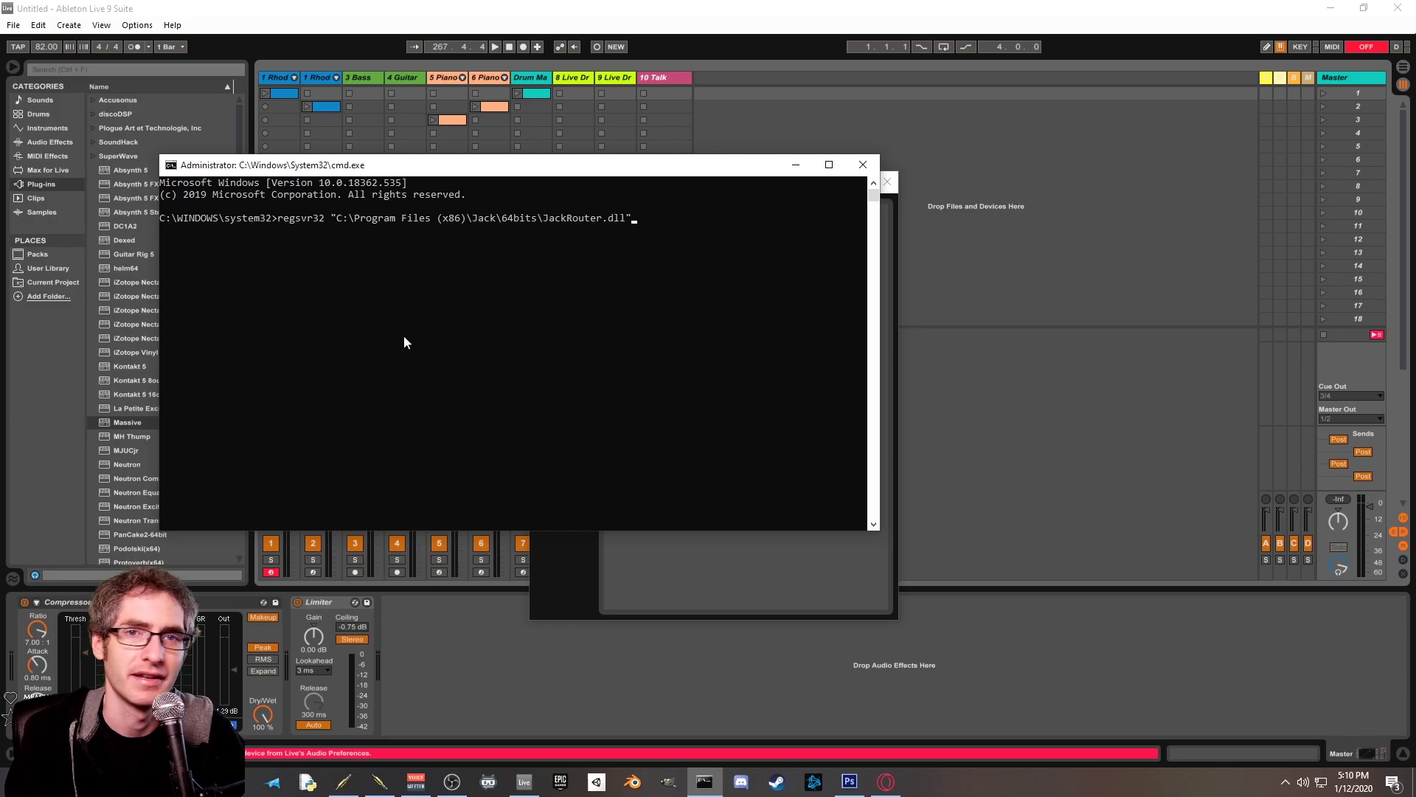
pyautogui.press('Return')
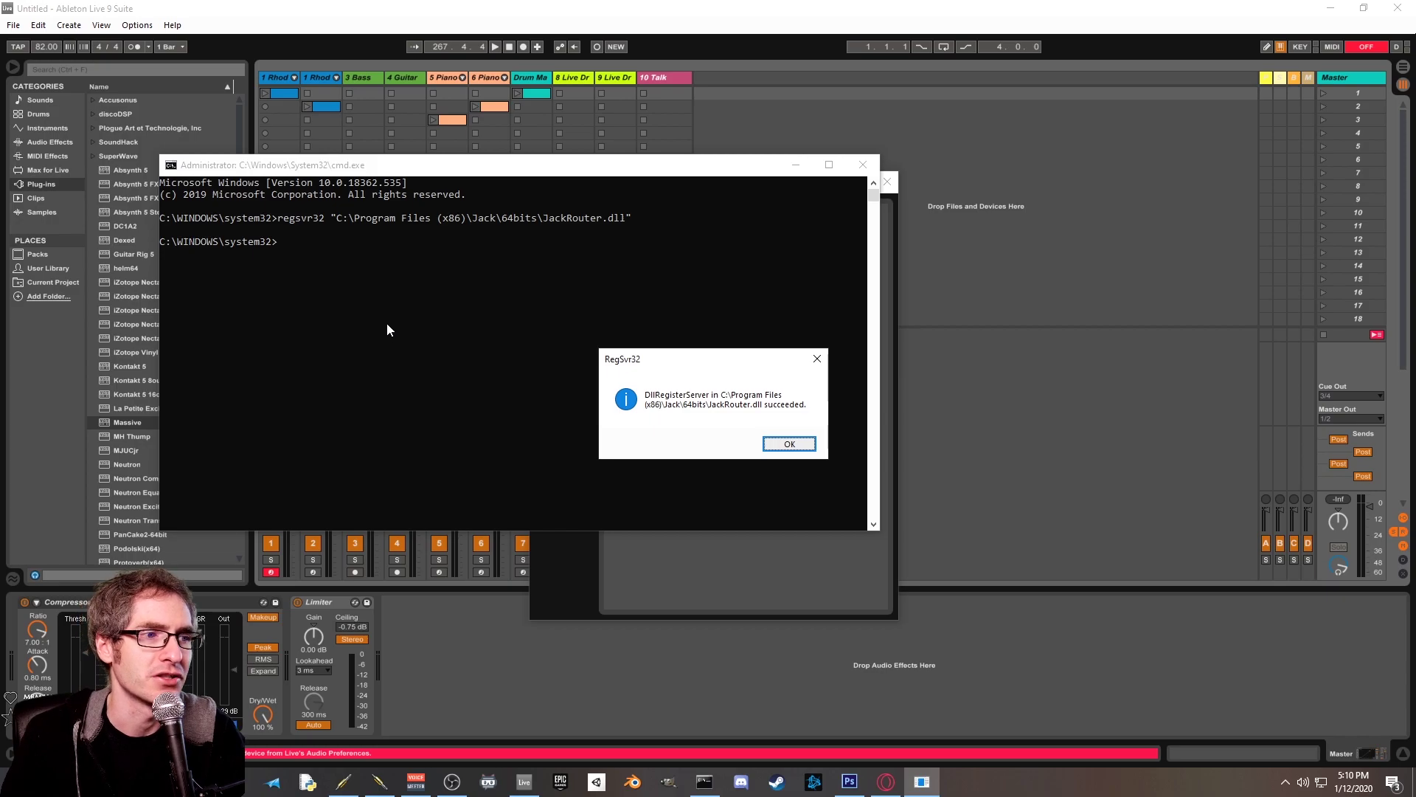
pyautogui.moveTo(719, 359); pyautogui.dragTo(705, 268)
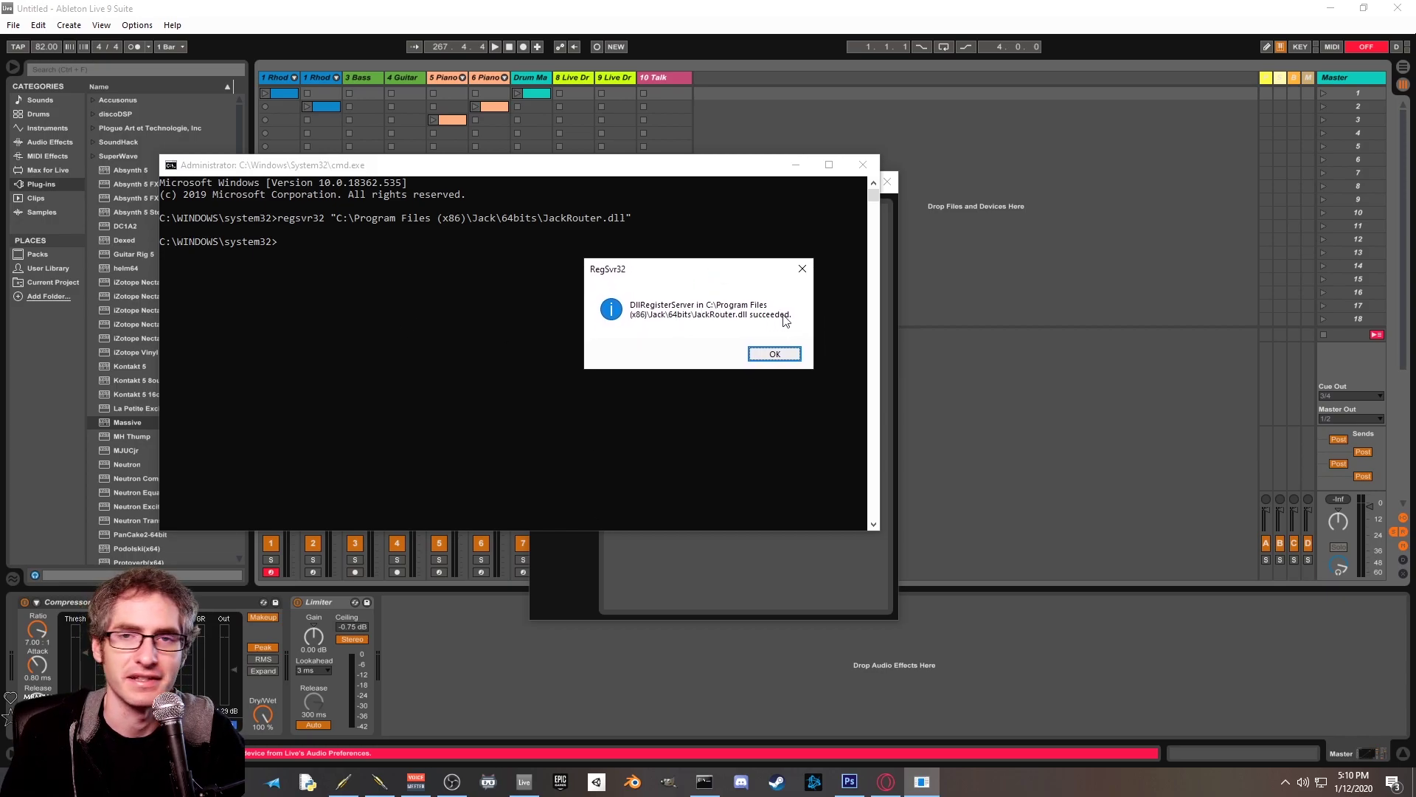
pyautogui.press('Return')
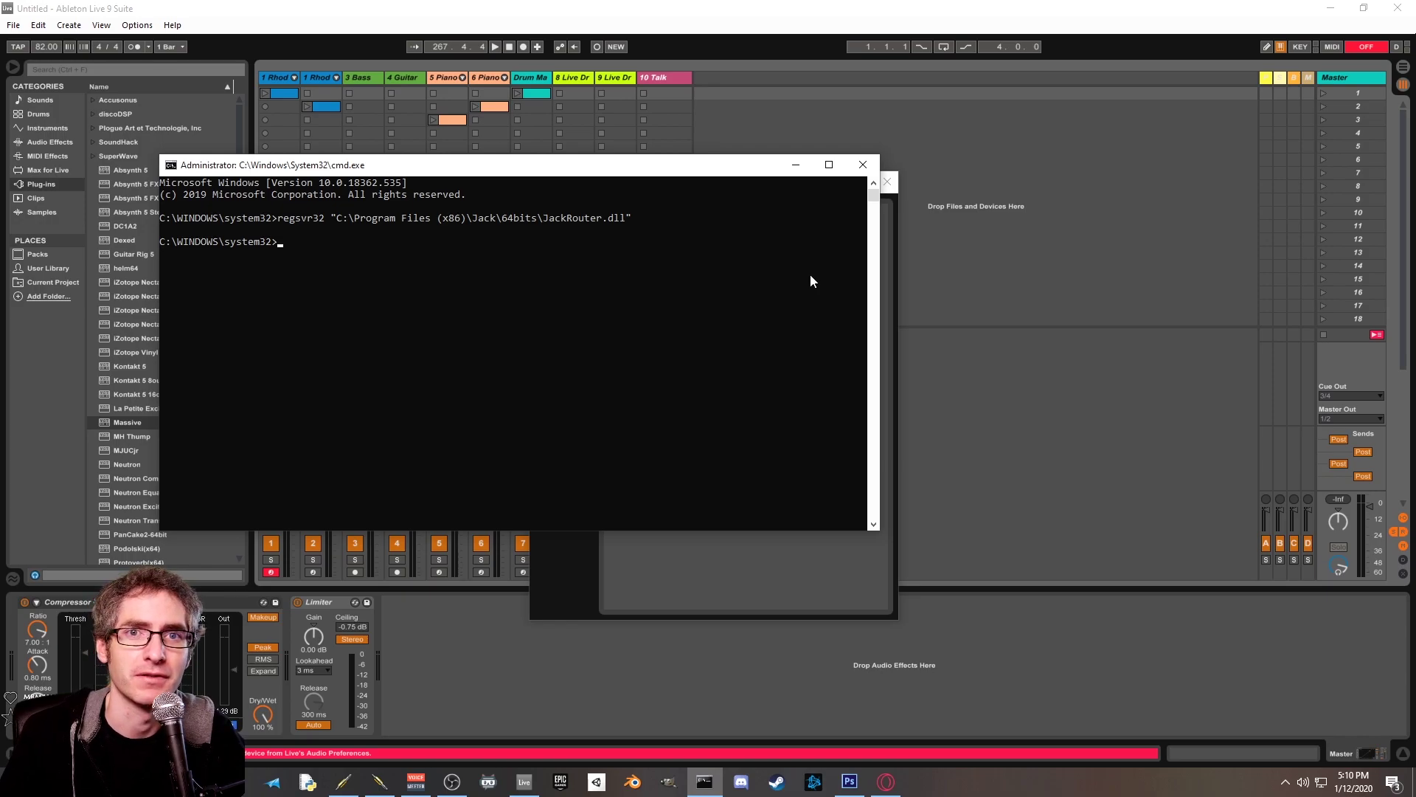
# Step: Confirm JackRouter now appears in Live's ASIO Audio Device list, then close Preferences
pyautogui.click(973, 258)
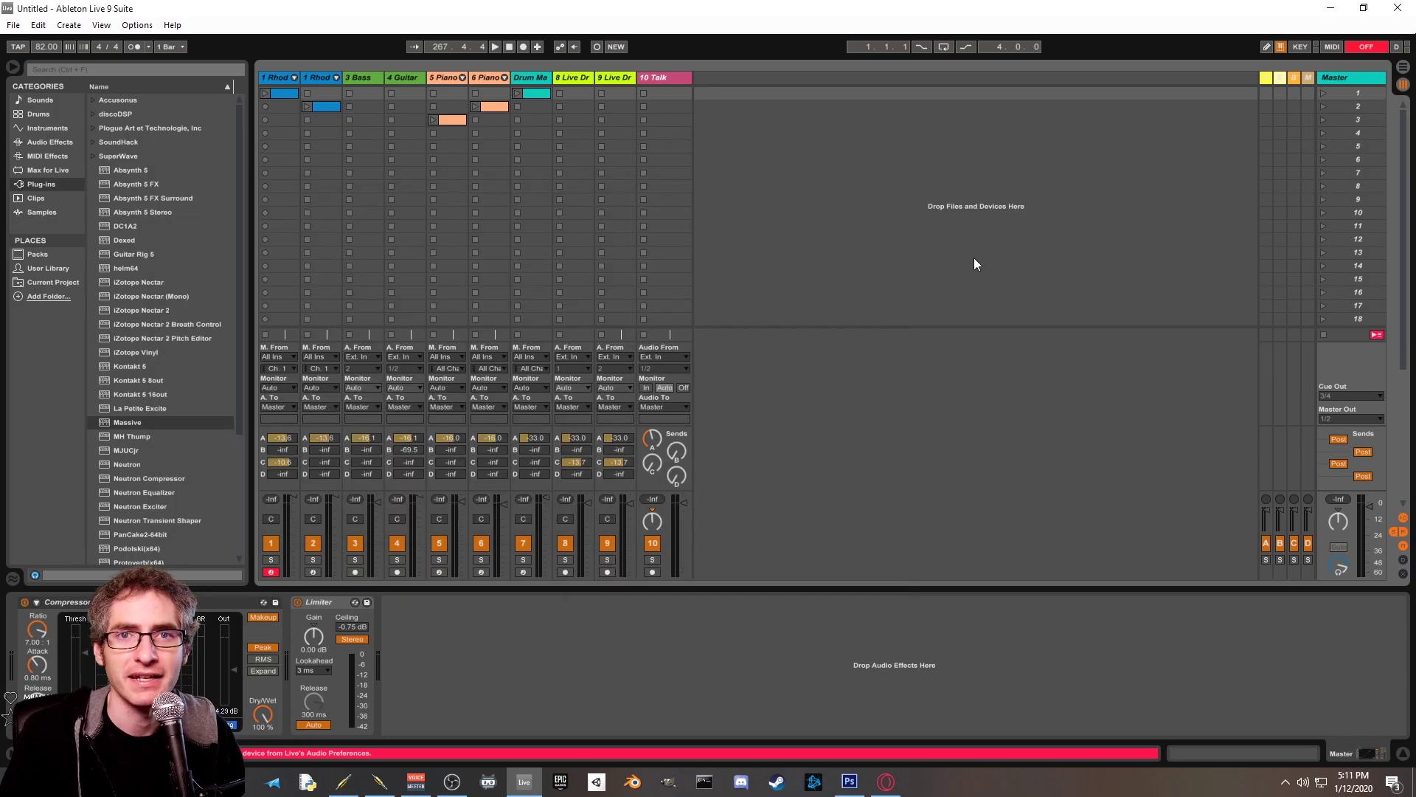
pyautogui.hotkey('ctrl', ',')
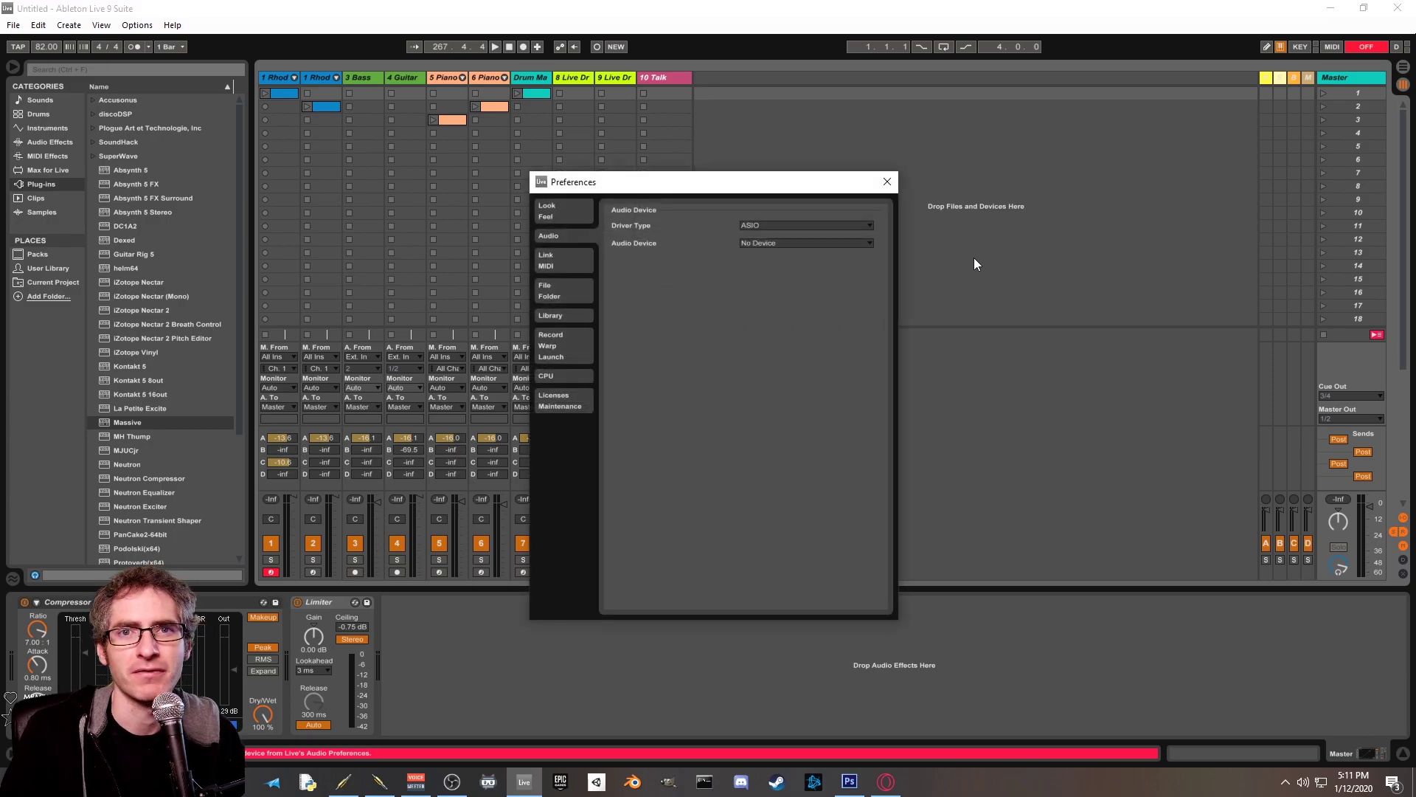
pyautogui.click(816, 243)
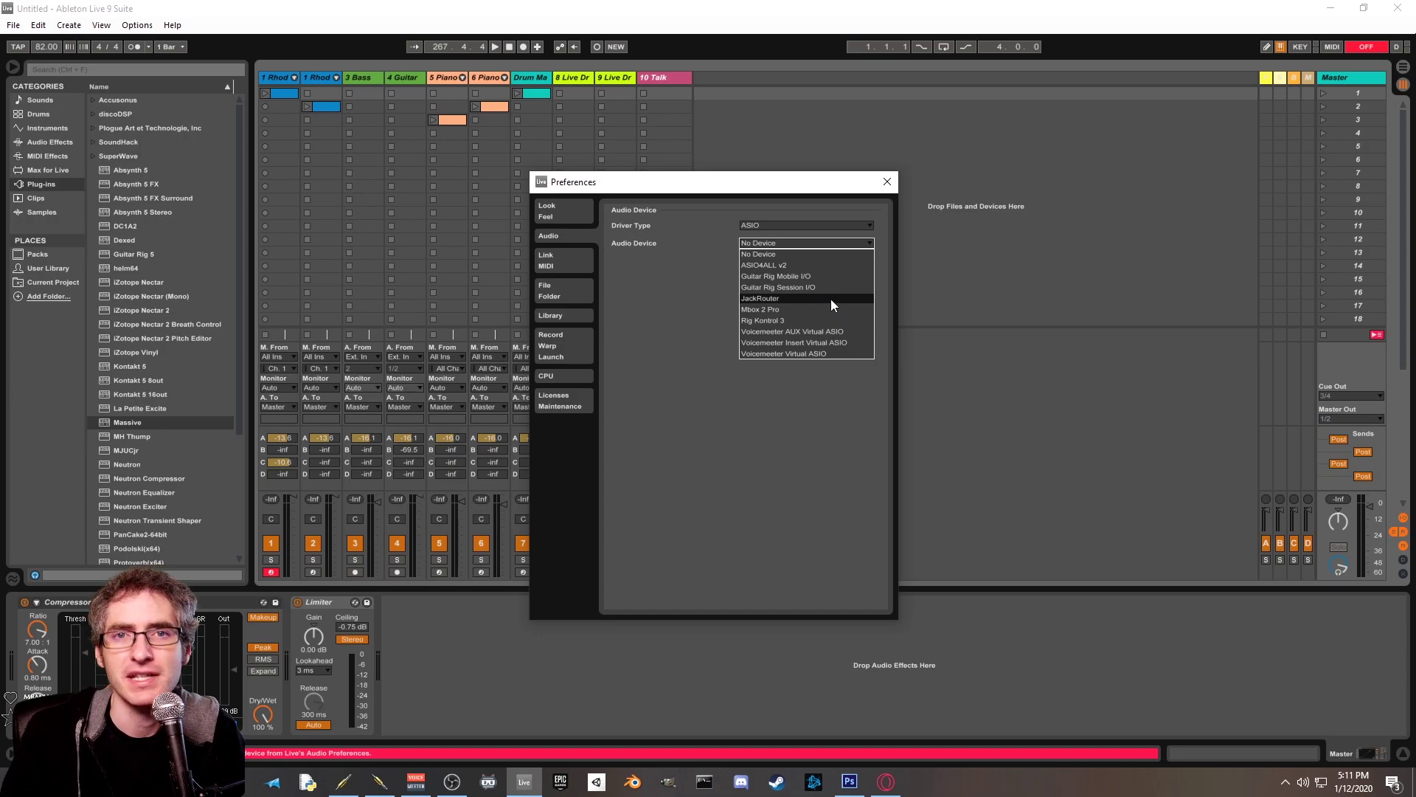
pyautogui.click(660, 289)
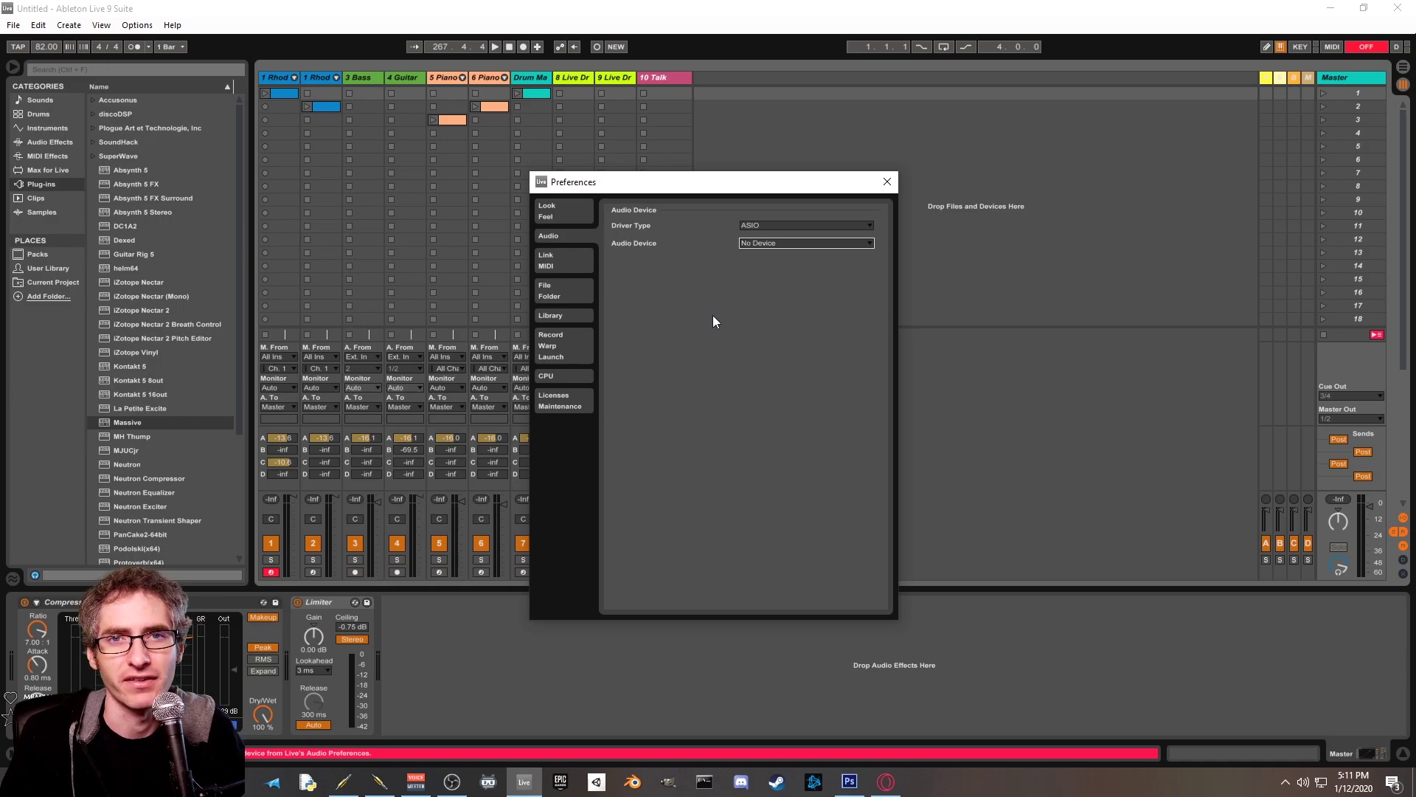
pyautogui.press('Escape')
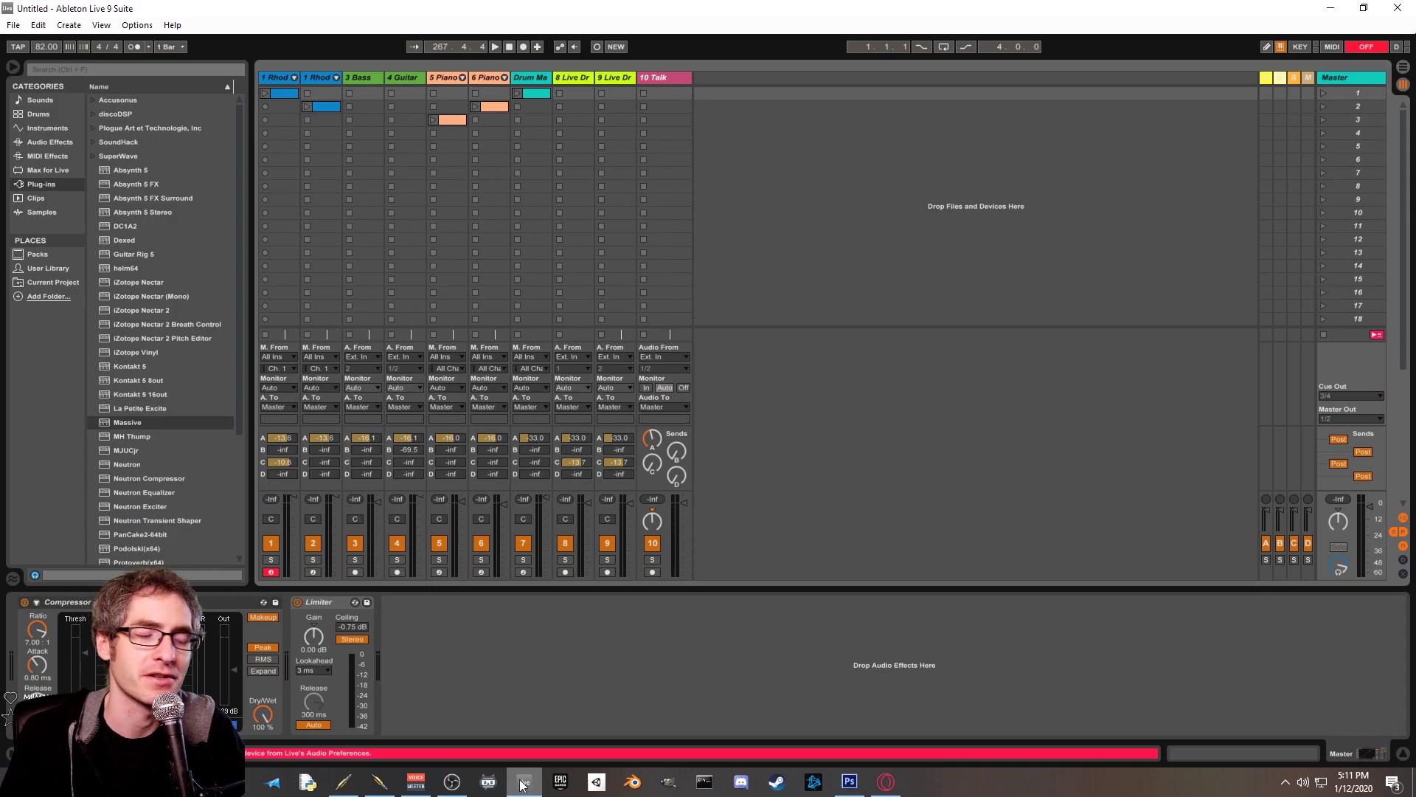
# Step: Run qjackctl.exe from the Jack folder as administrator, then return to Ableton Live
pyautogui.click(520, 784)
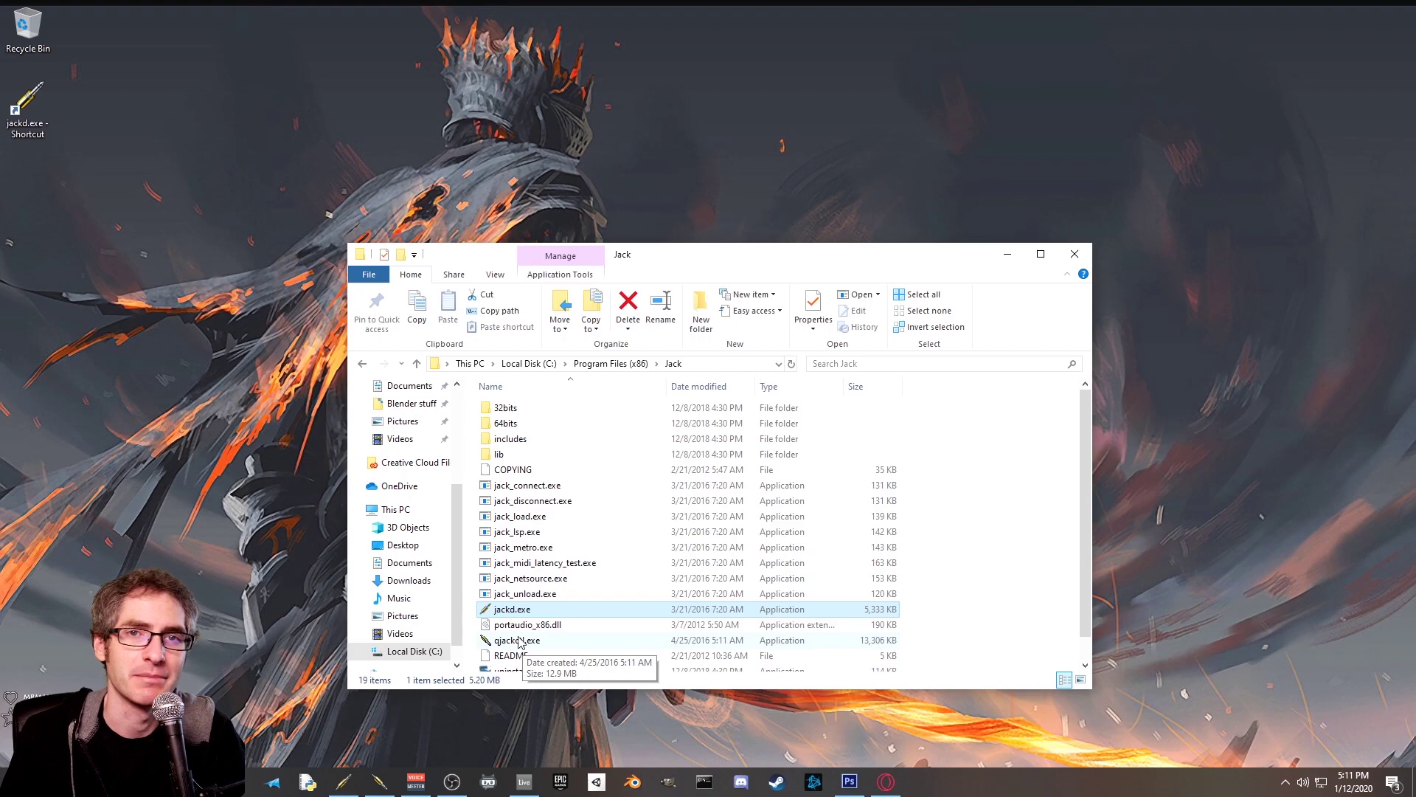
pyautogui.rightClick(38, 93)
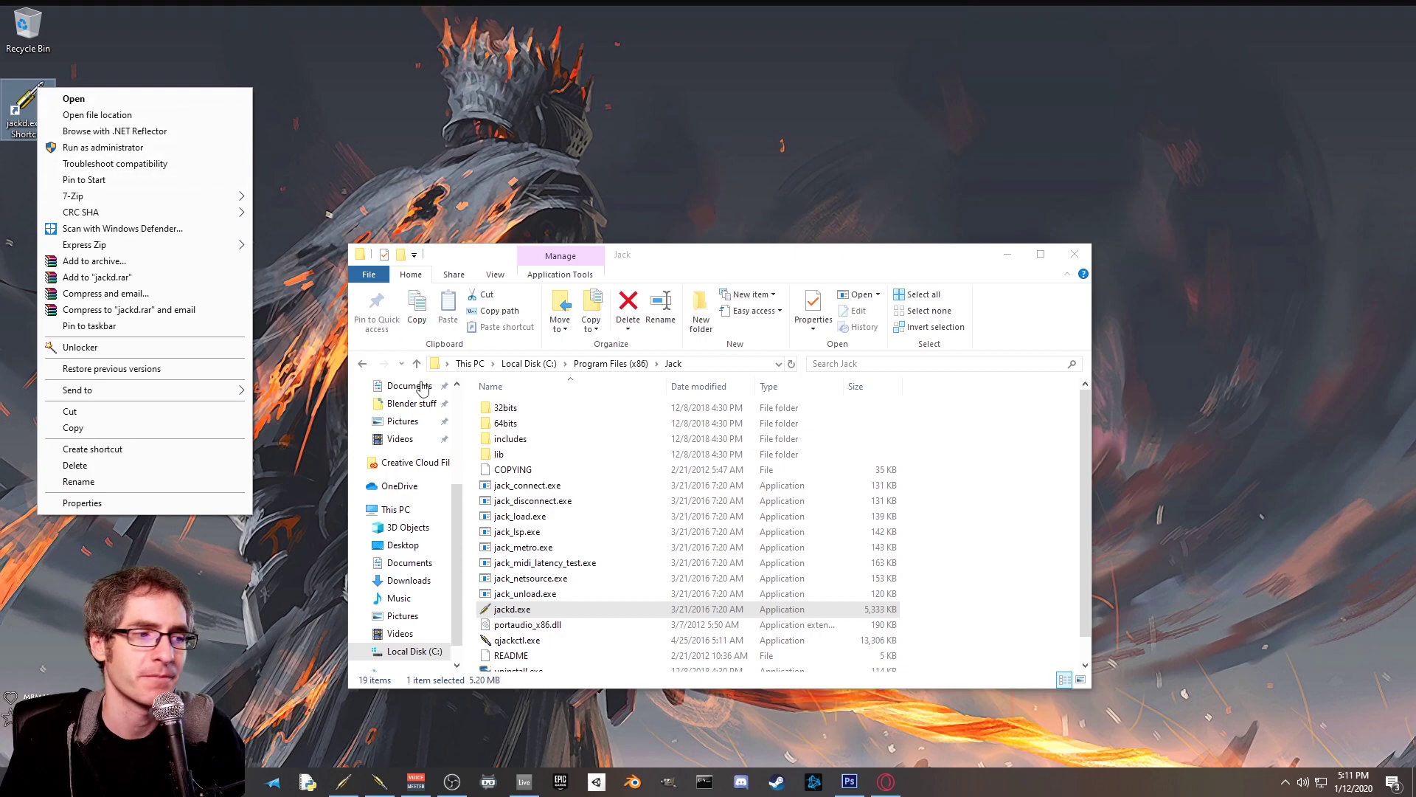
pyautogui.click(539, 641)
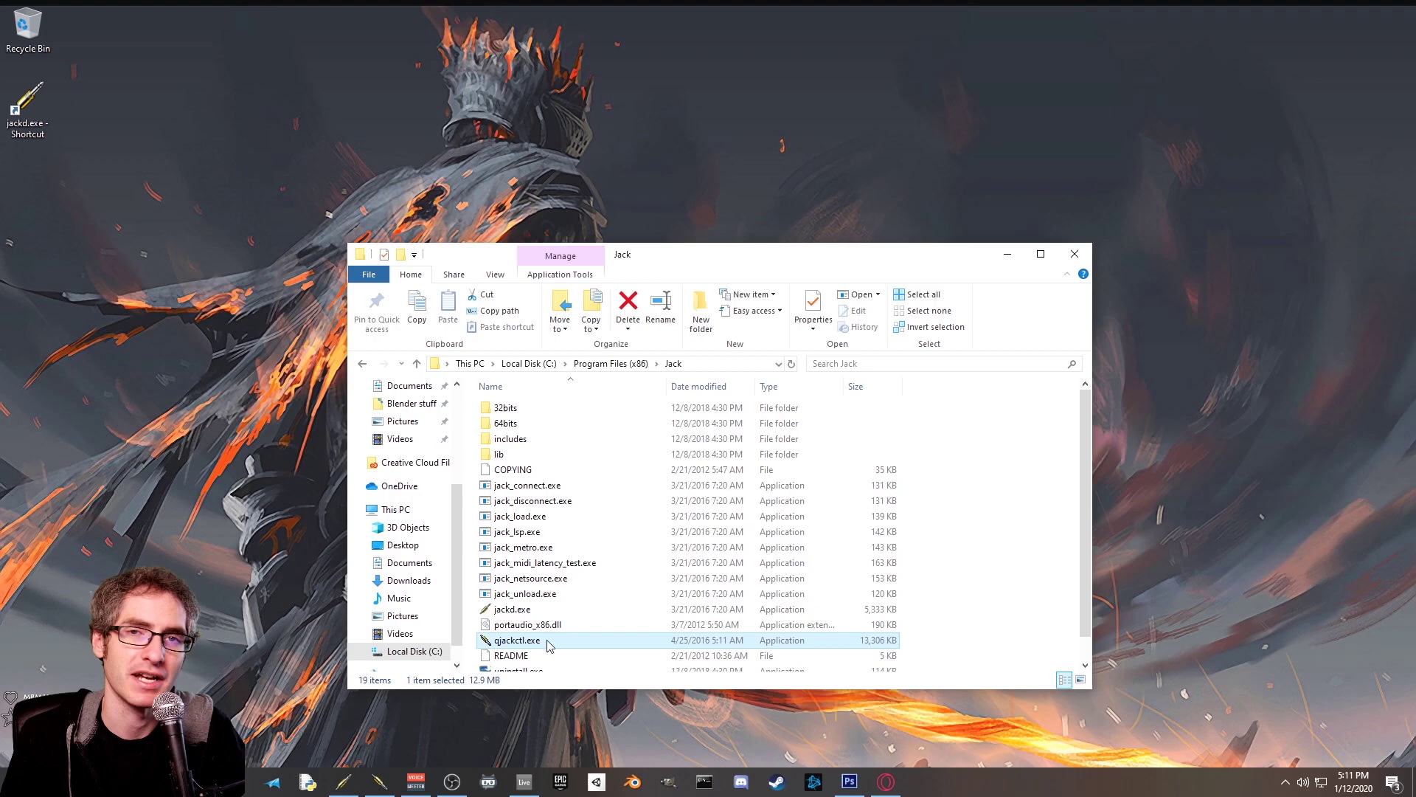
pyautogui.rightClick(548, 643)
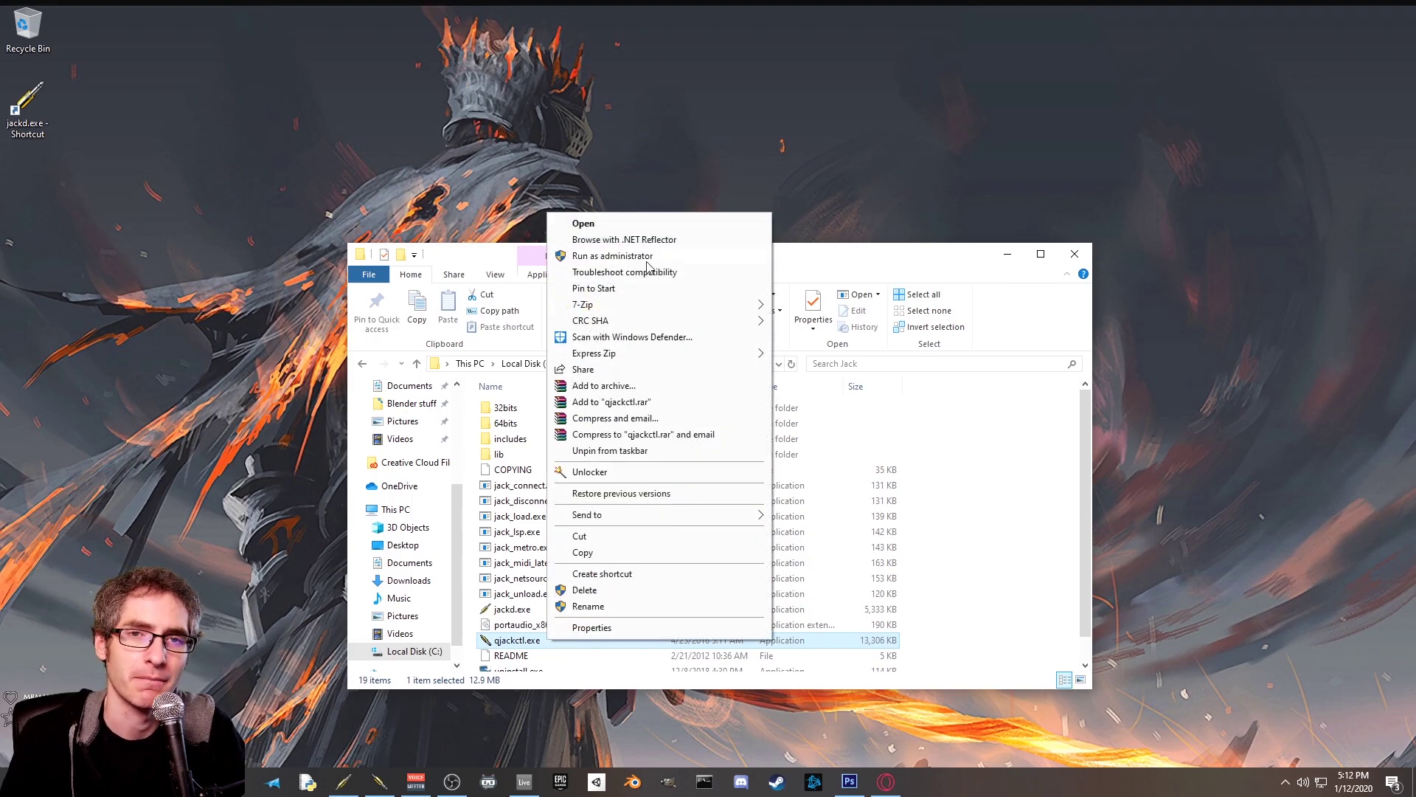
pyautogui.click(856, 258)
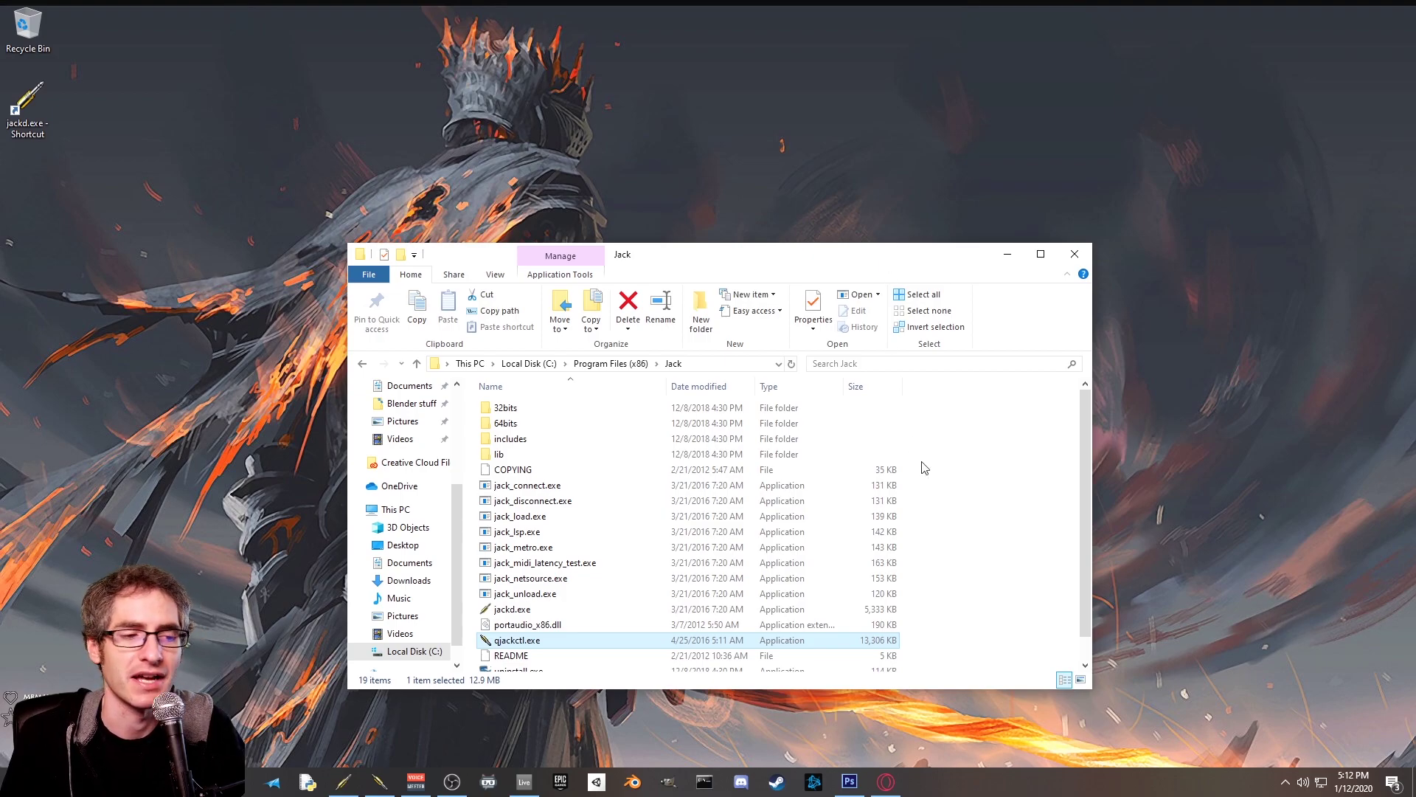
pyautogui.click(524, 781)
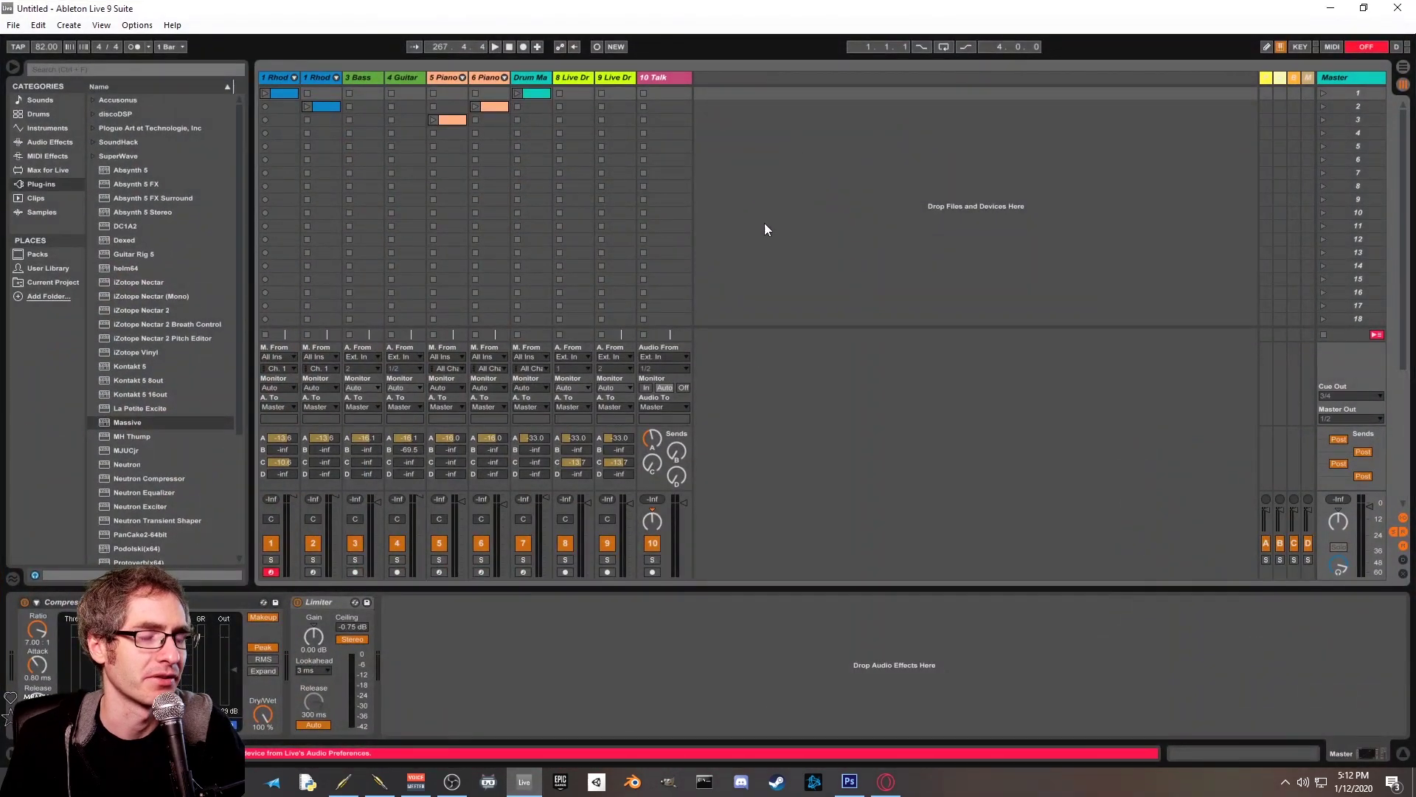
# Step: Revisit the Audio Device list in Live's Audio preferences, then close Preferences with audio running
pyautogui.hotkey('ctrl', ',')
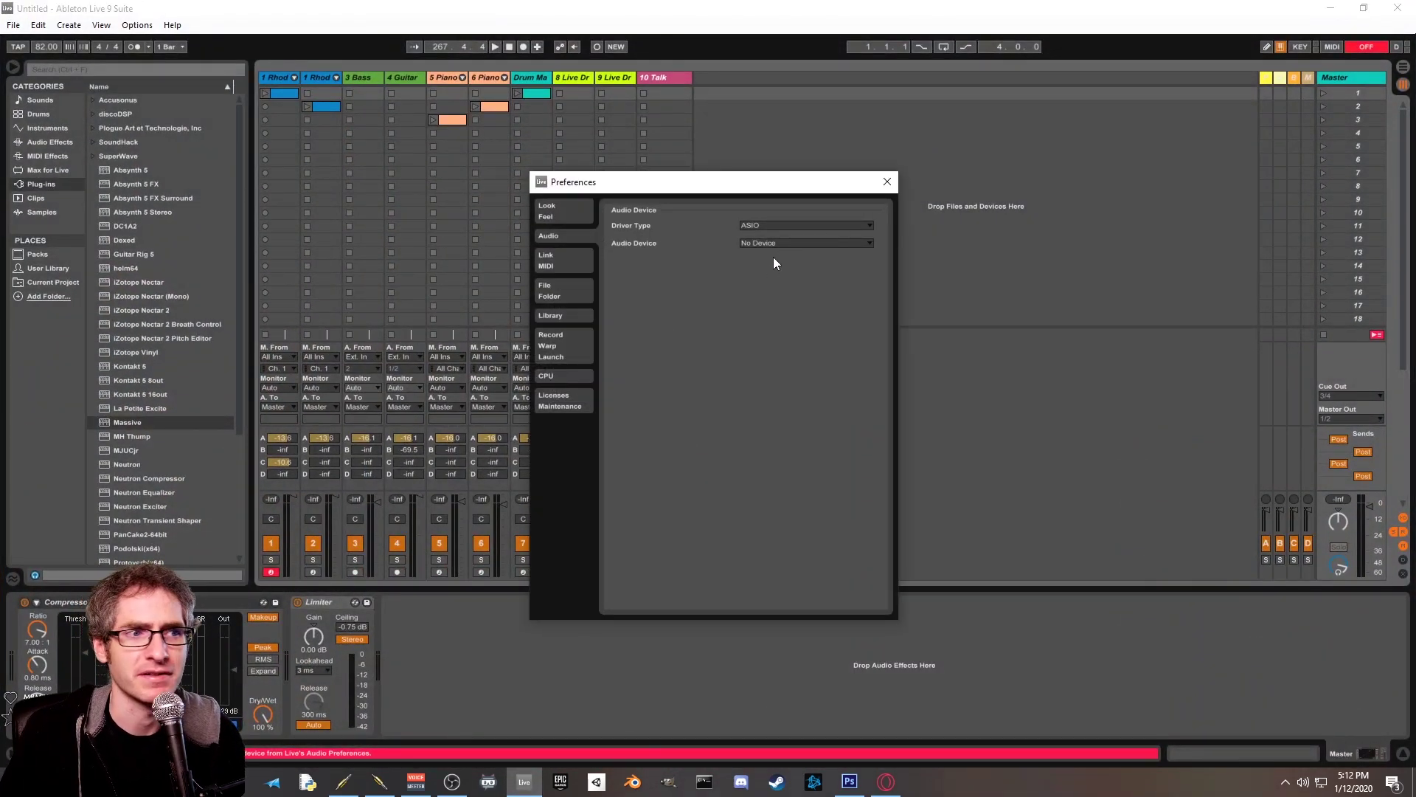
pyautogui.click(783, 244)
pyautogui.click(794, 295)
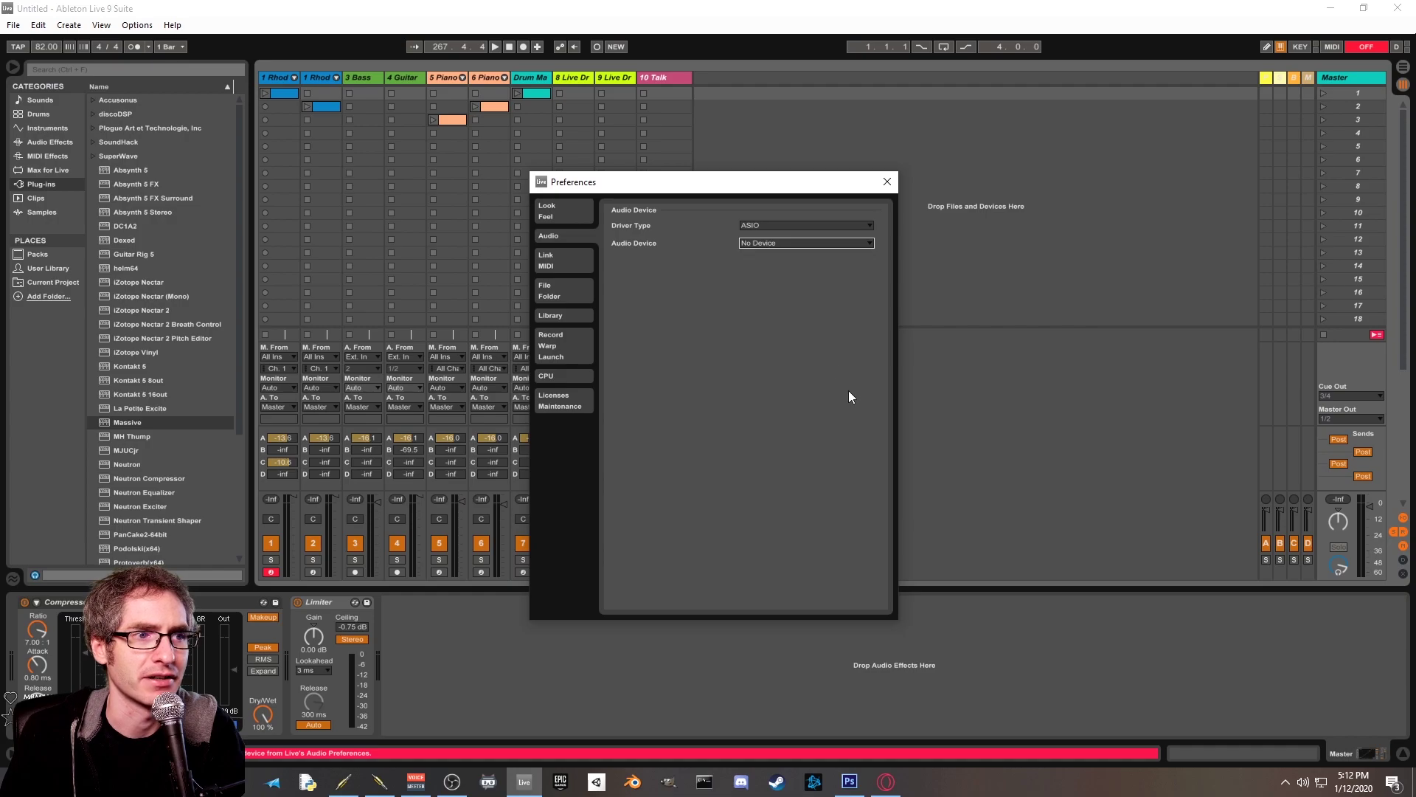
pyautogui.click(525, 684)
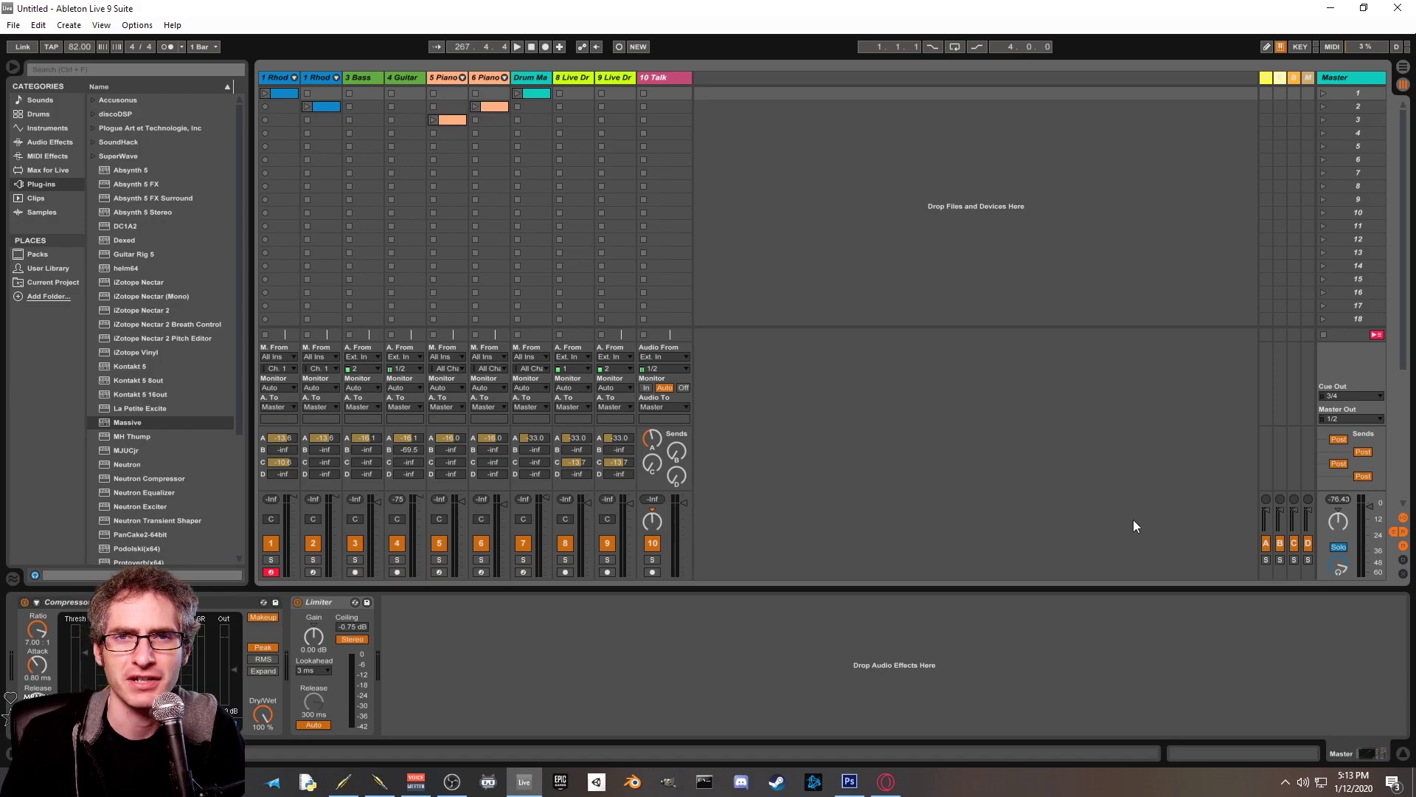
# Step: Choose Digidesign Mbox 2 Pro 1/2 as the Windows output device in Sound settings
pyautogui.rightClick(1303, 785)
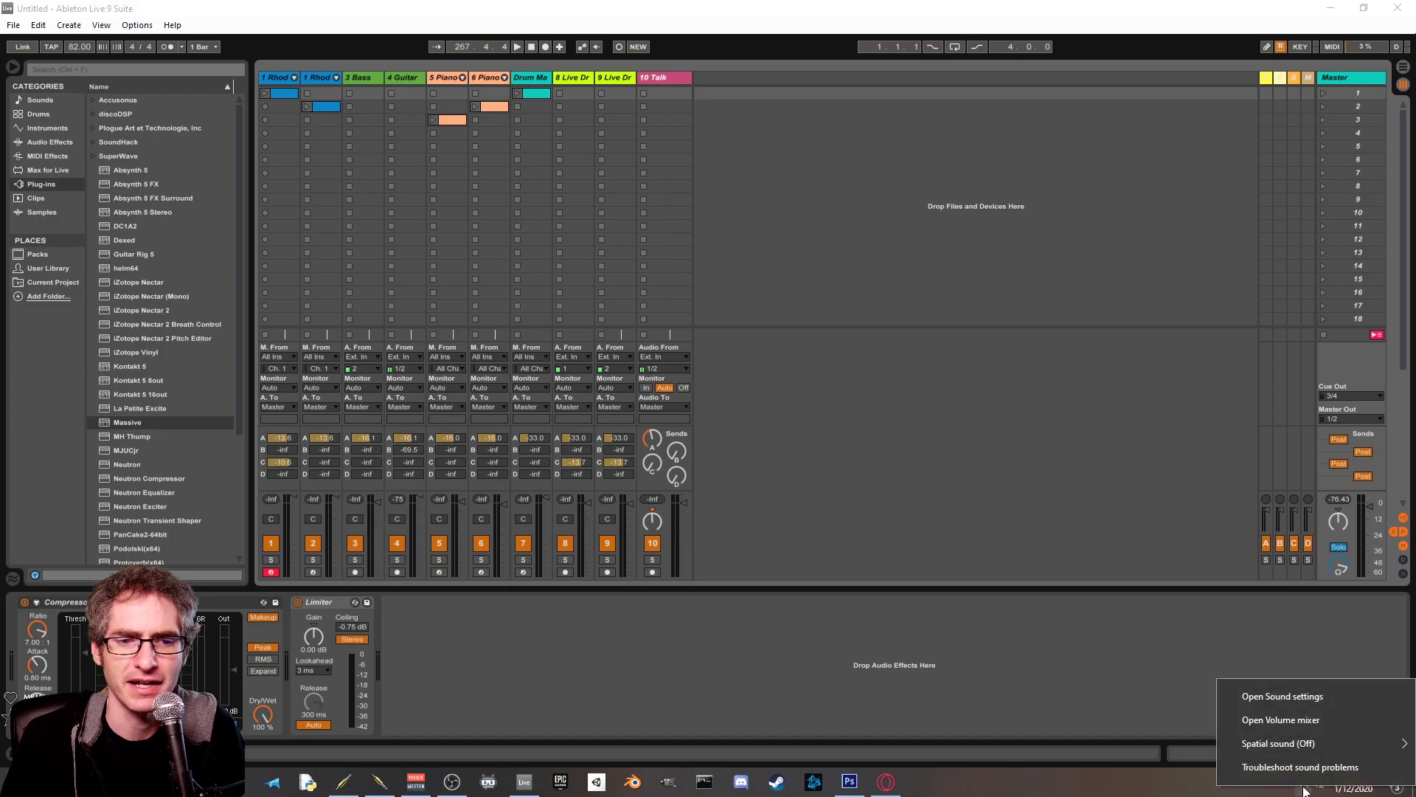
pyautogui.click(1322, 697)
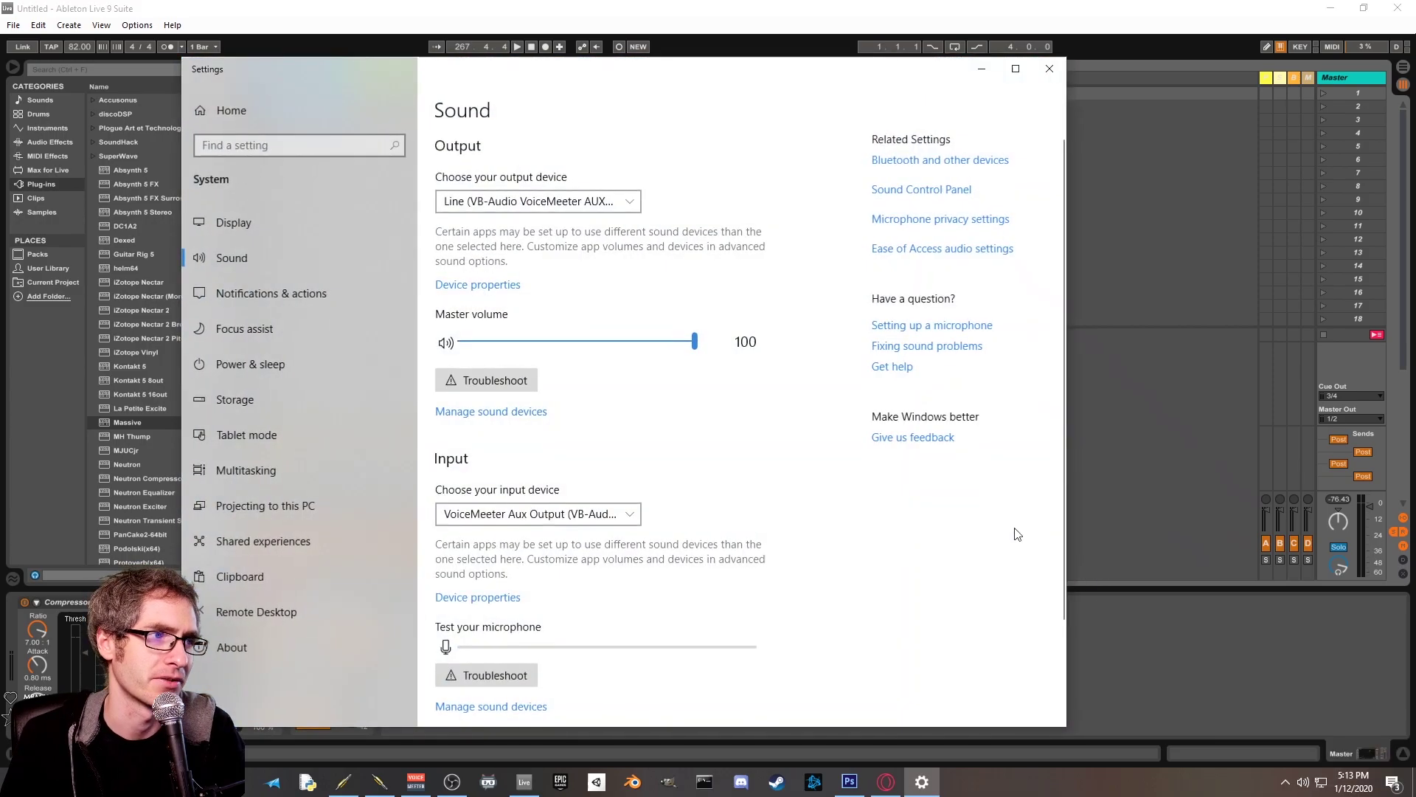
pyautogui.click(589, 206)
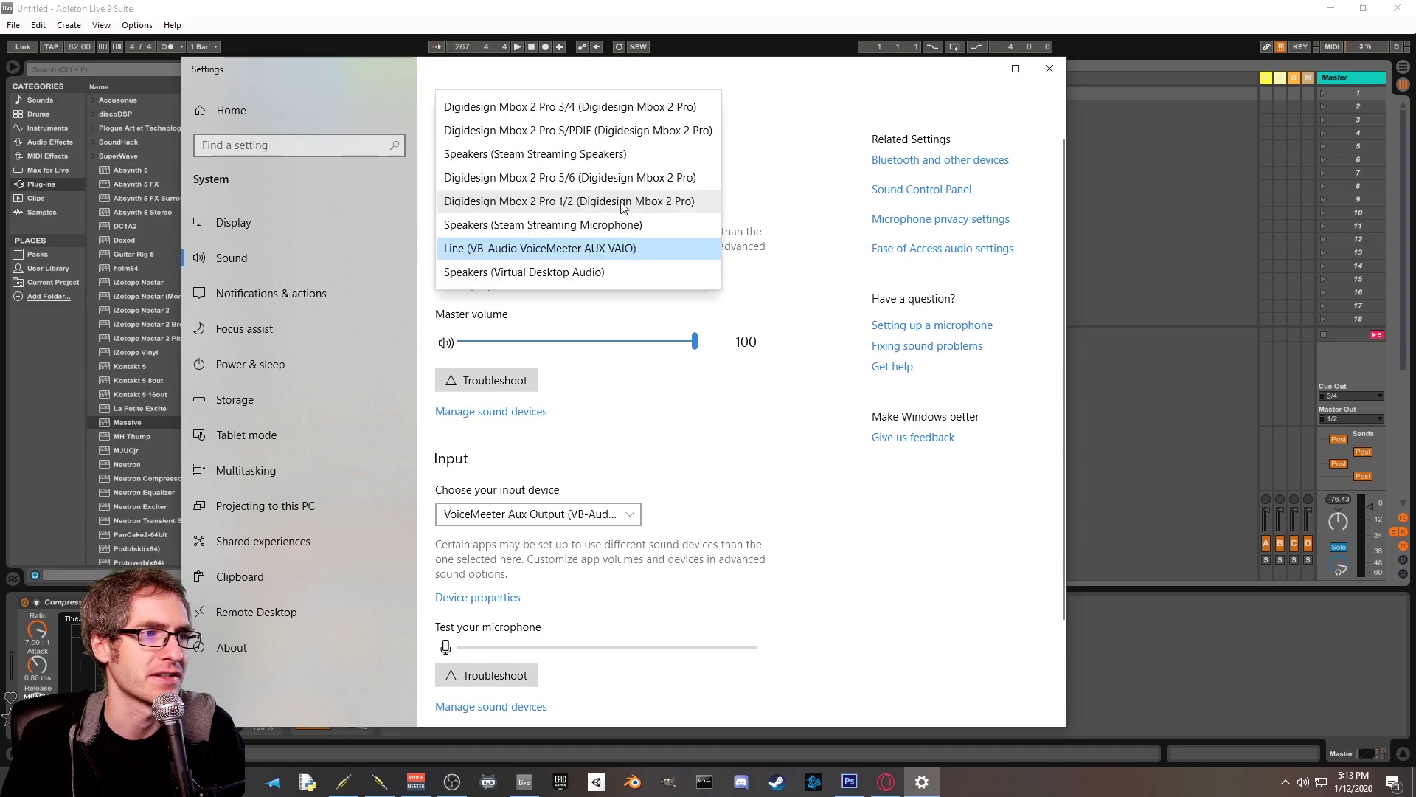
pyautogui.click(565, 202)
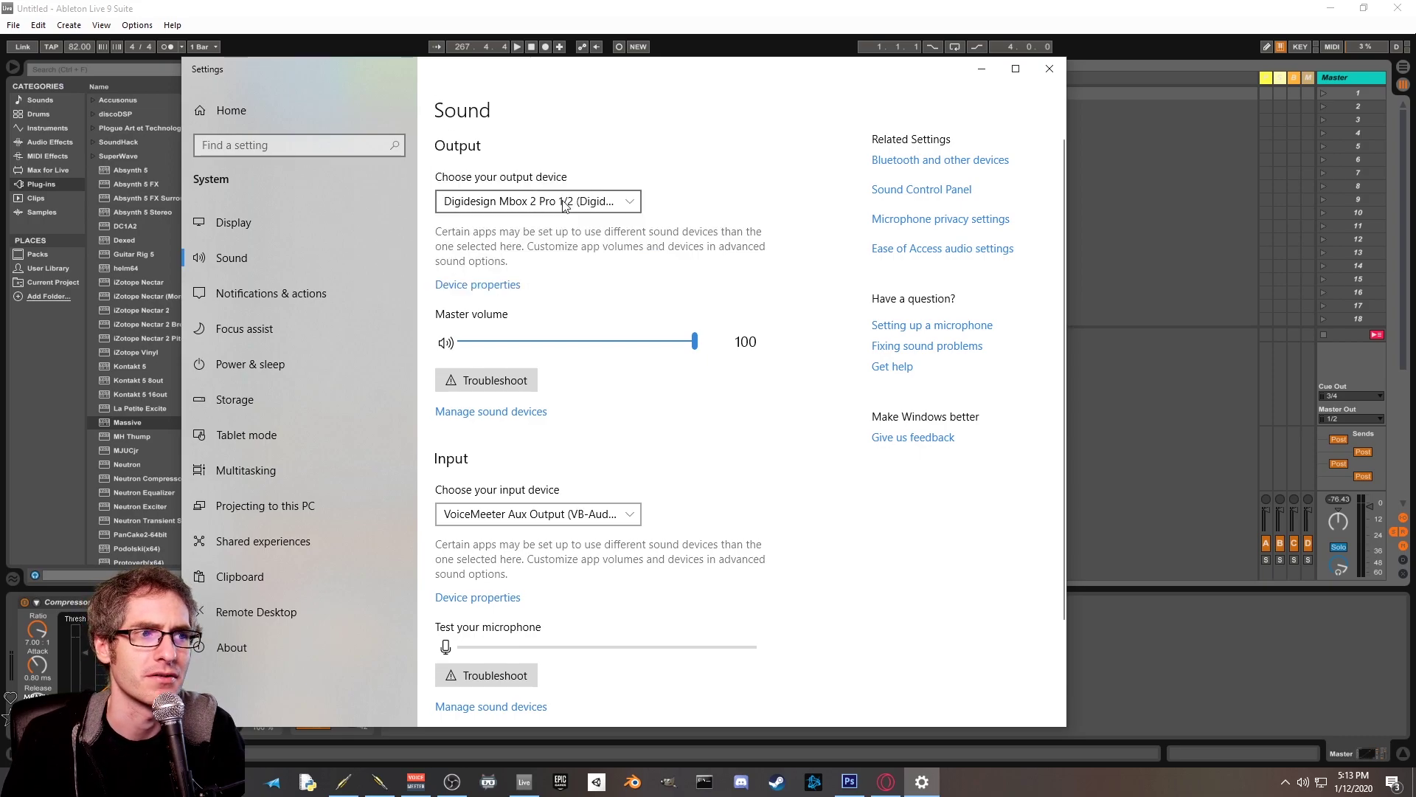
pyautogui.click(1048, 74)
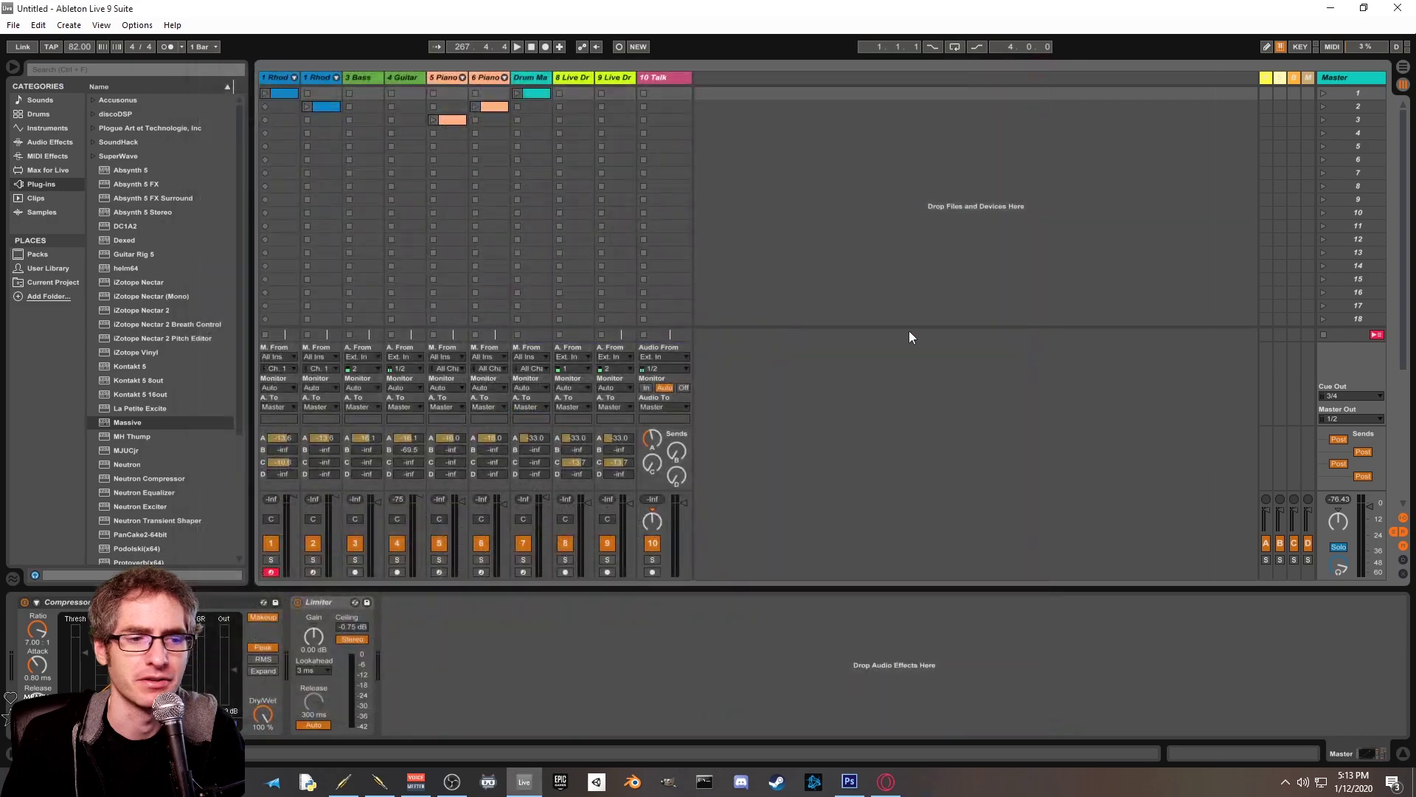
# Step: Open QjackCtl's Connections and select Ableton Live 9 Suite to view its routing to system
pyautogui.click(380, 782)
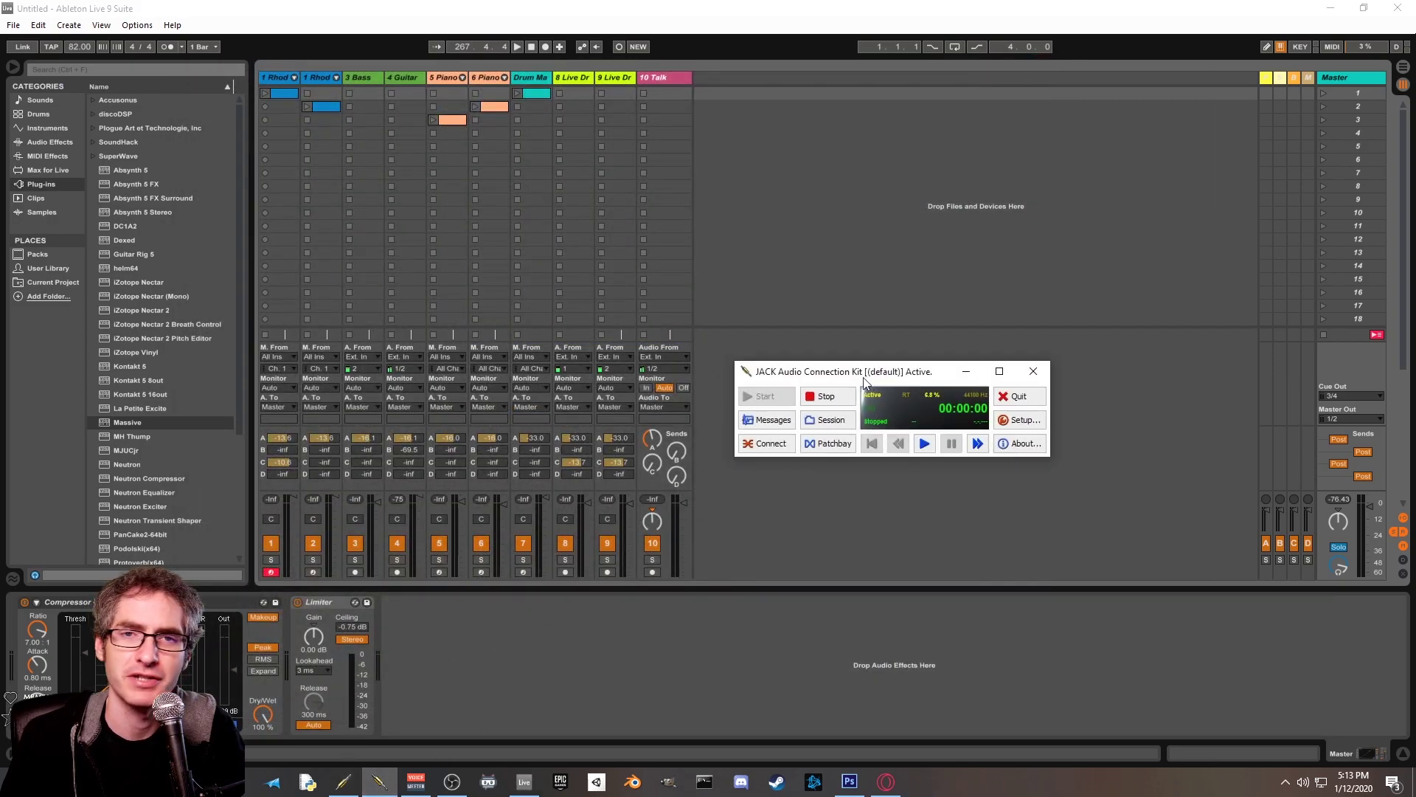
pyautogui.click(769, 443)
pyautogui.click(396, 205)
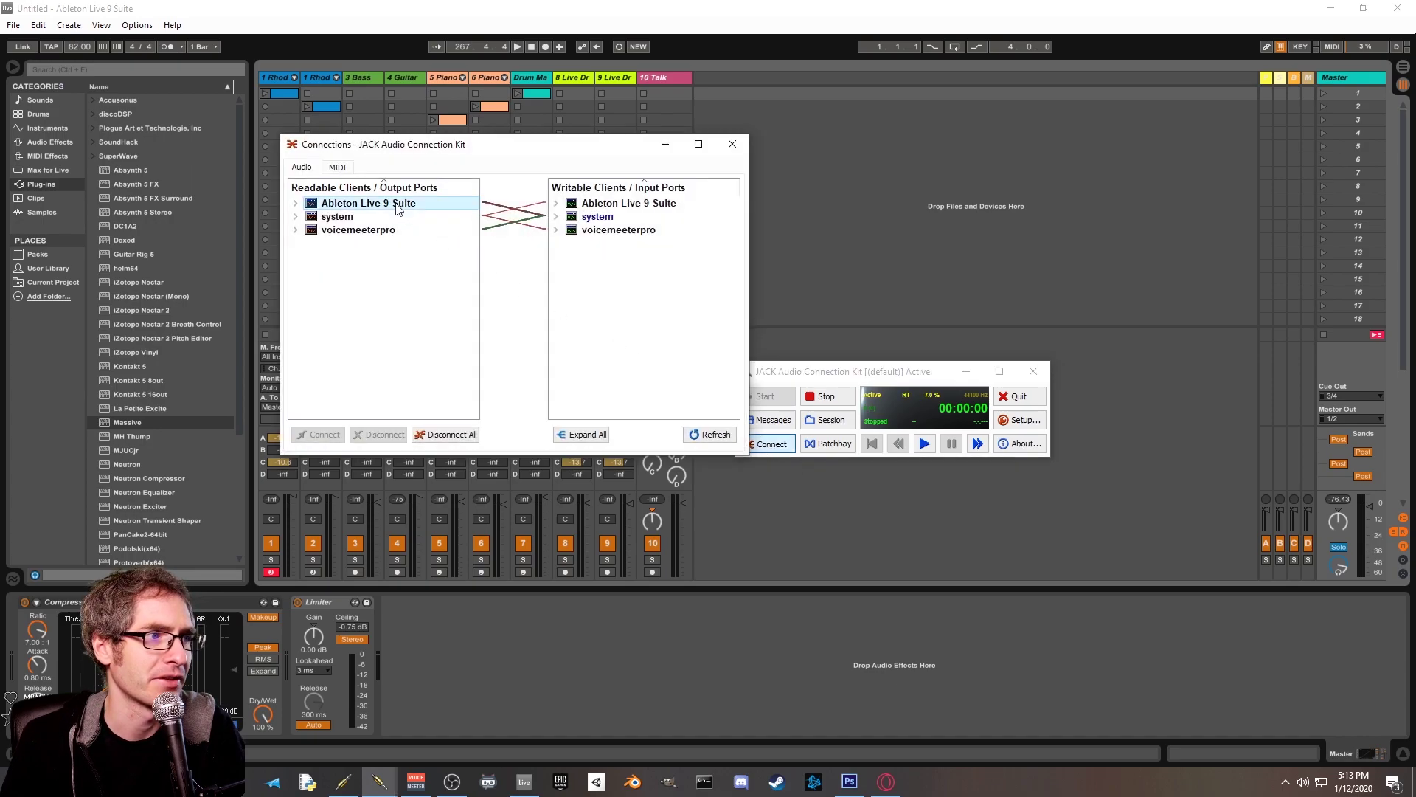